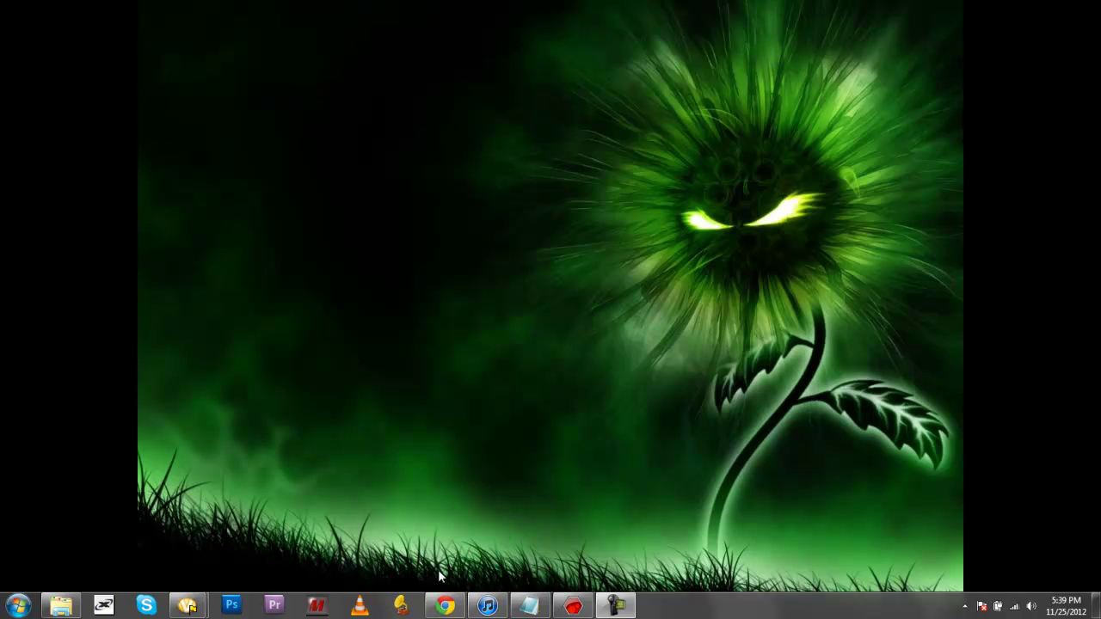
Step: Restore the MyScriptFont.com browser window, then select and deselect its web address
mouse_move(444, 609)
click(445, 607)
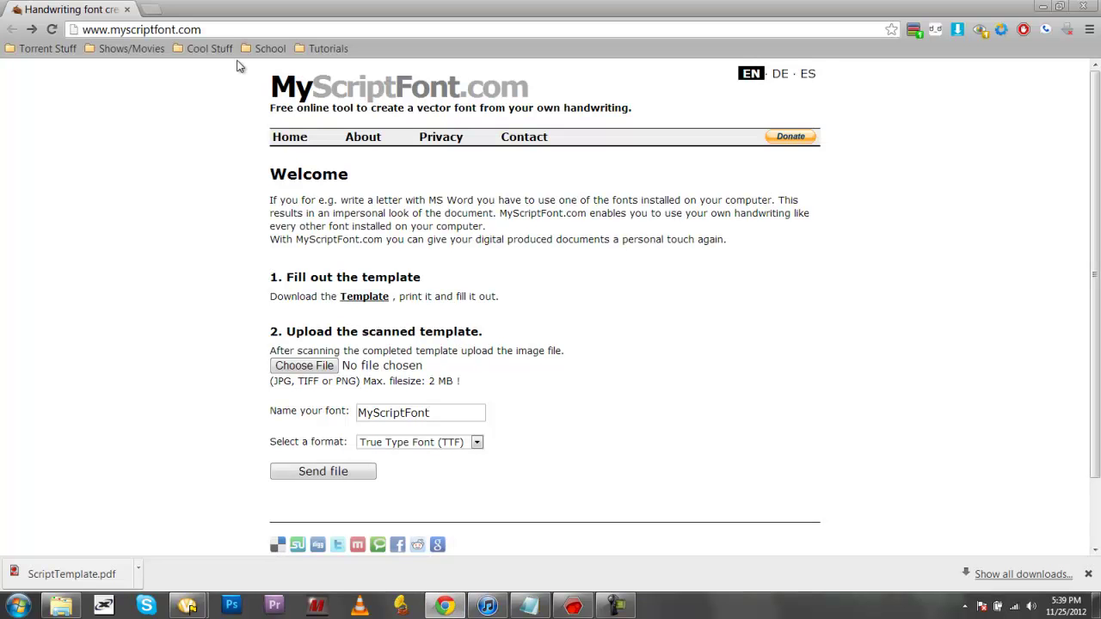
drag(219, 29, 17, 34)
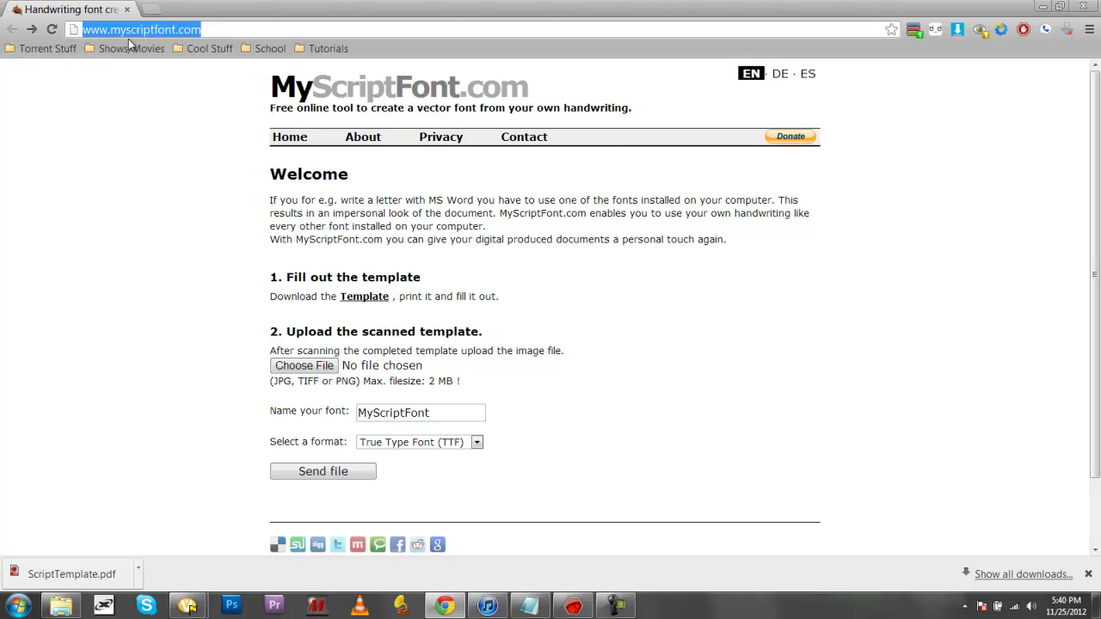
click(169, 155)
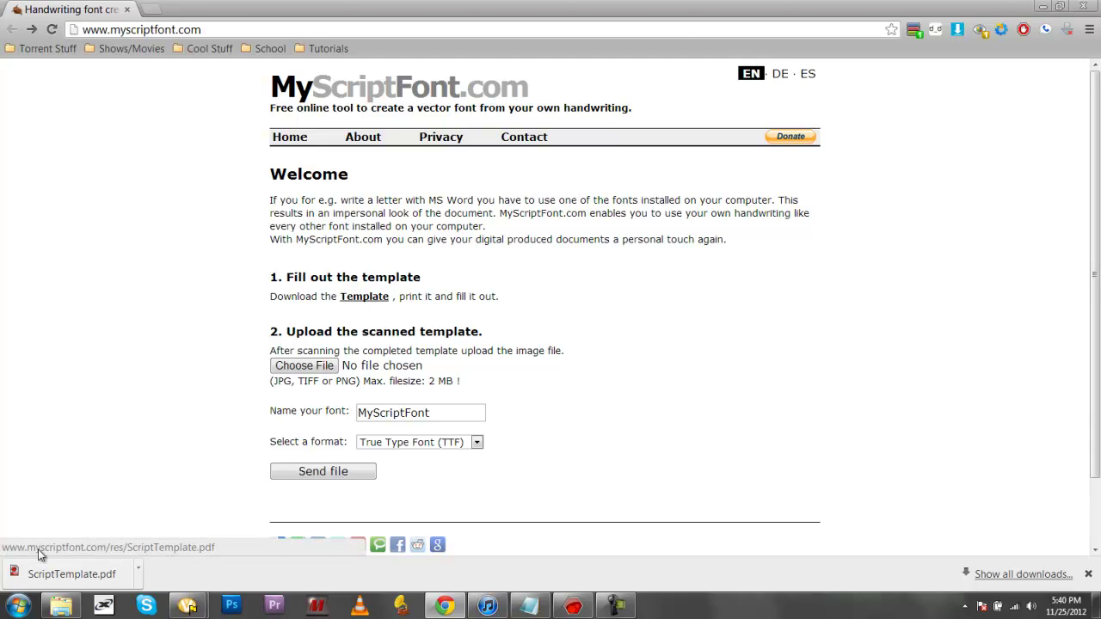
Step: Open ScriptTemplate.pdf in Nuance PDF Reader and scroll through its character grid
click(52, 577)
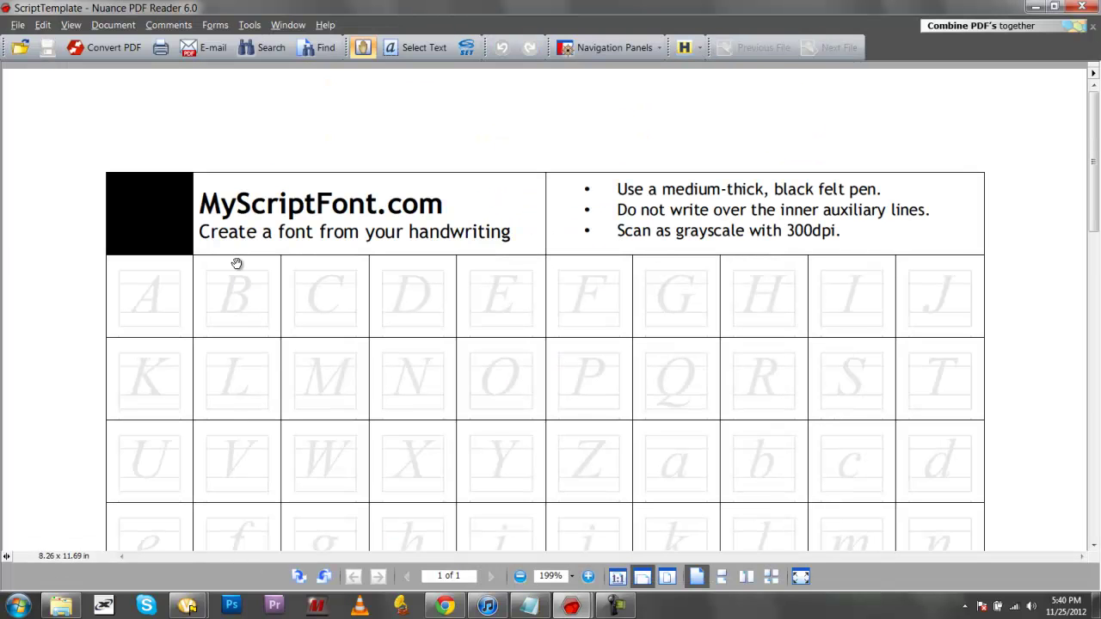
scroll(236, 262, down, 3)
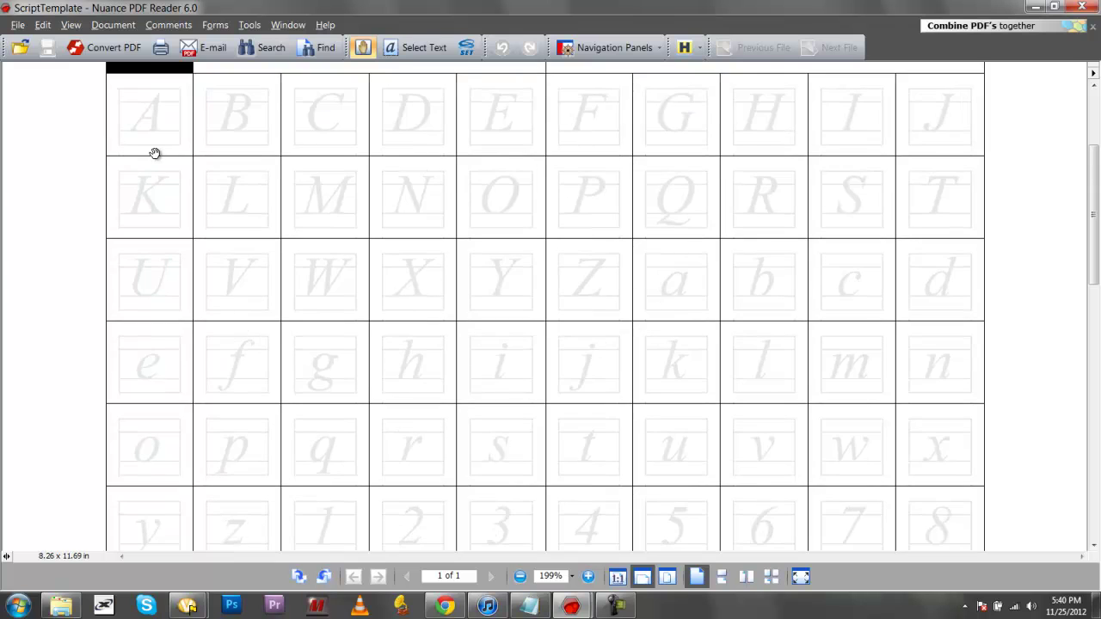
scroll(341, 129, down, 4)
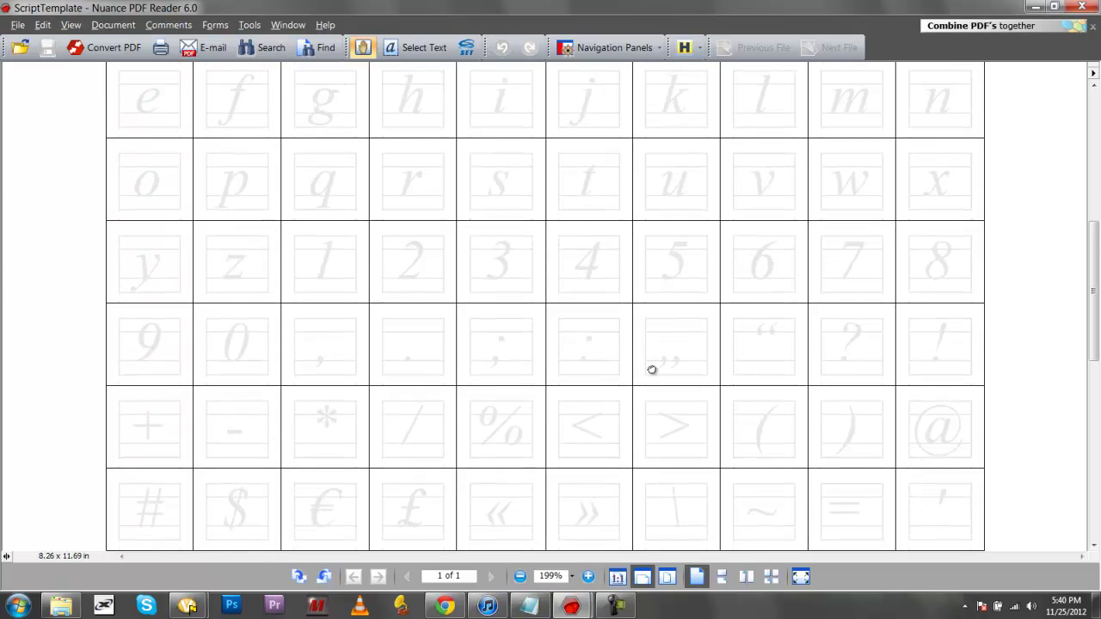
scroll(607, 250, down, 2)
scroll(616, 383, up, 3)
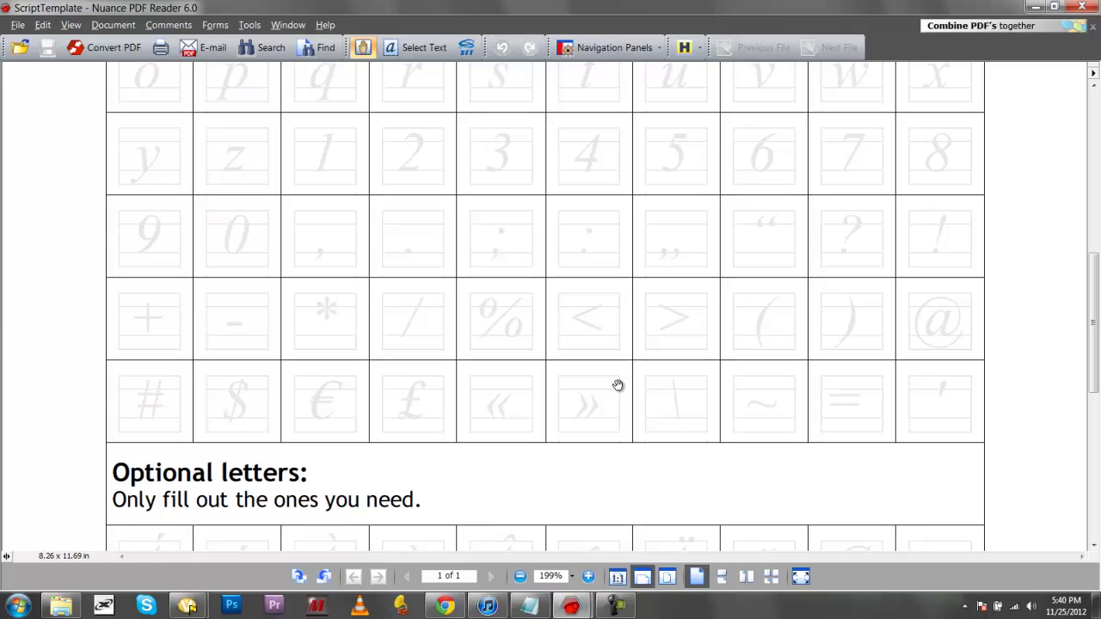
scroll(586, 351, up, 5)
scroll(560, 337, down, 2)
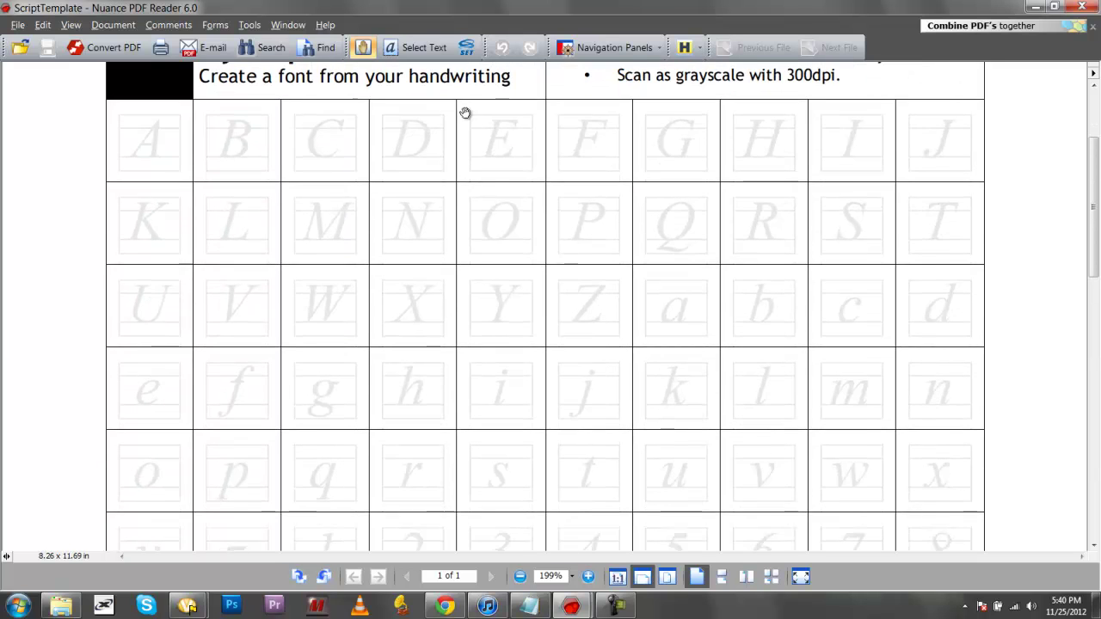
scroll(585, 234, up, 2)
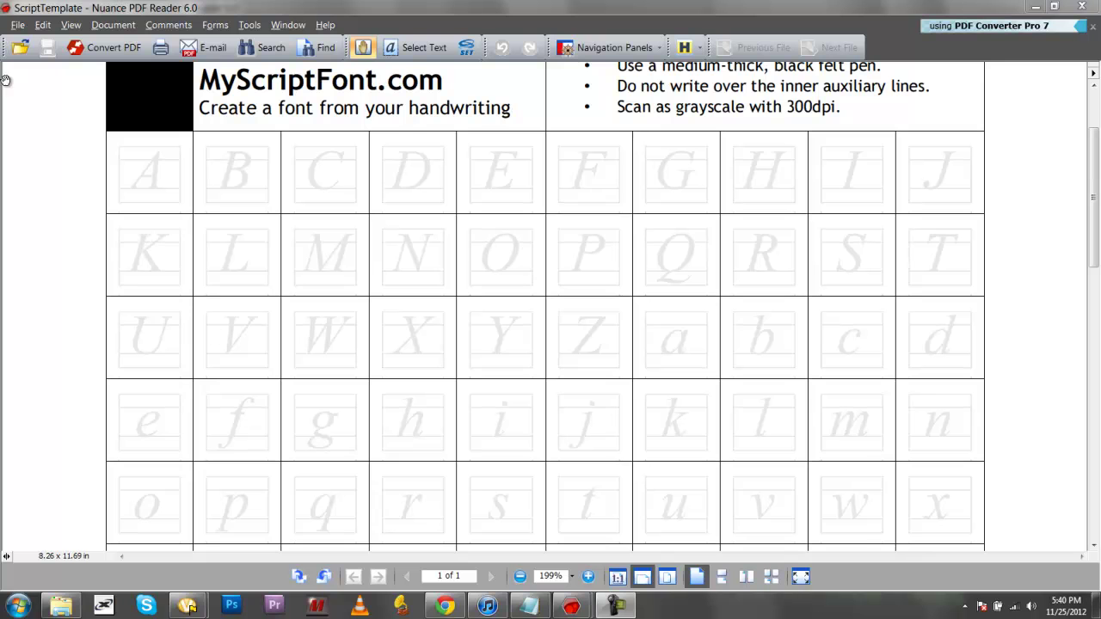
scroll(355, 190, down, 1)
scroll(355, 190, down, 9)
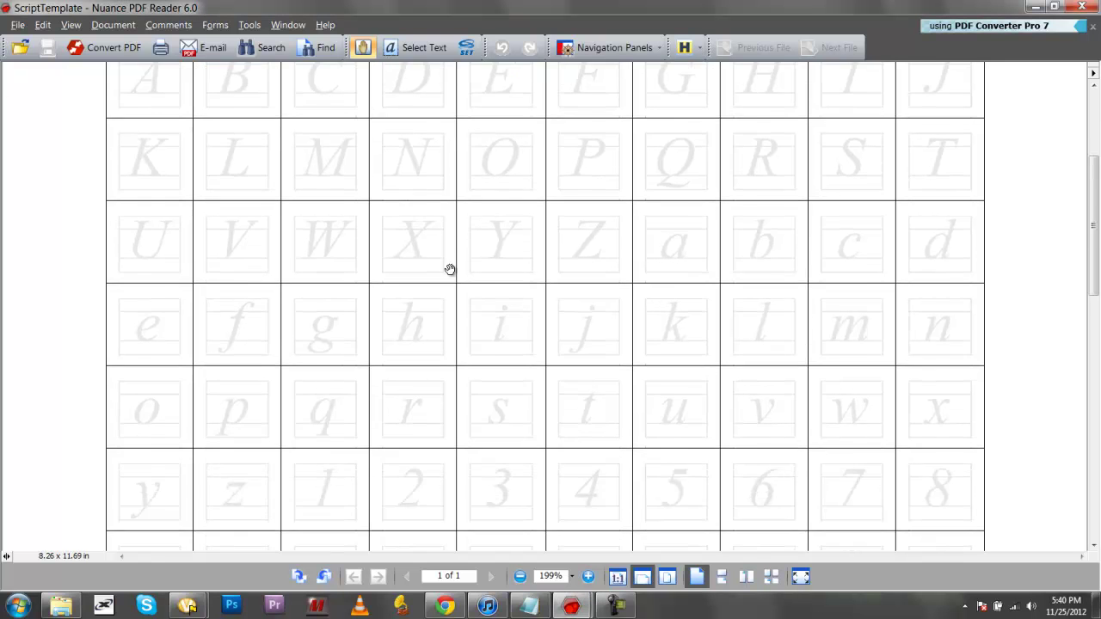
scroll(439, 207, down, 7)
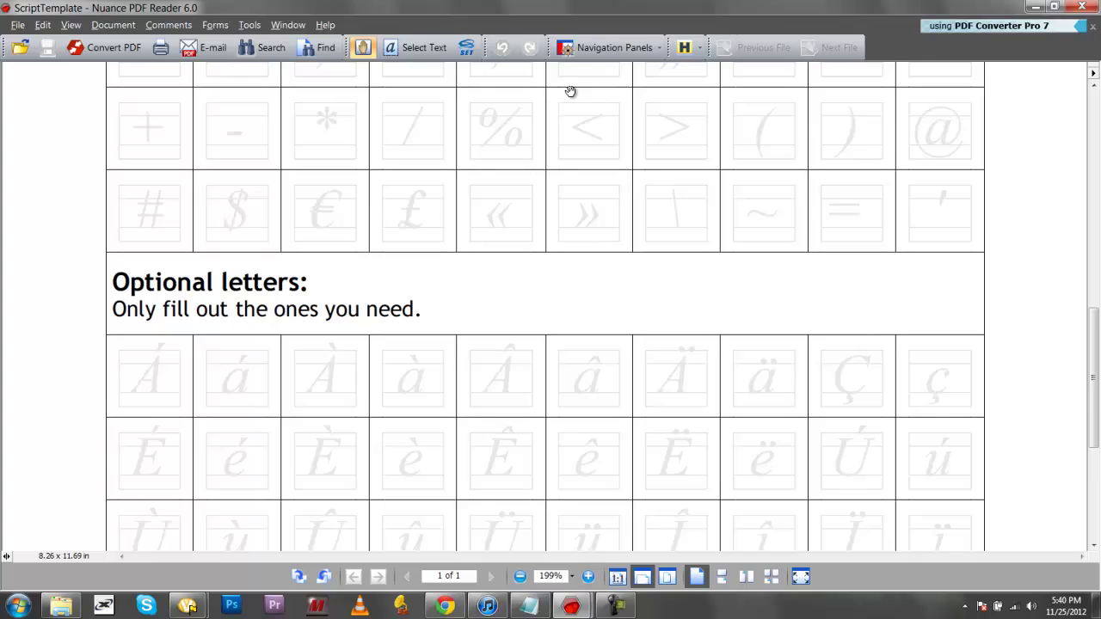
Step: Review the template's K–T through 9–0 rows and the bottom of the page
drag(650, 148, 631, 76)
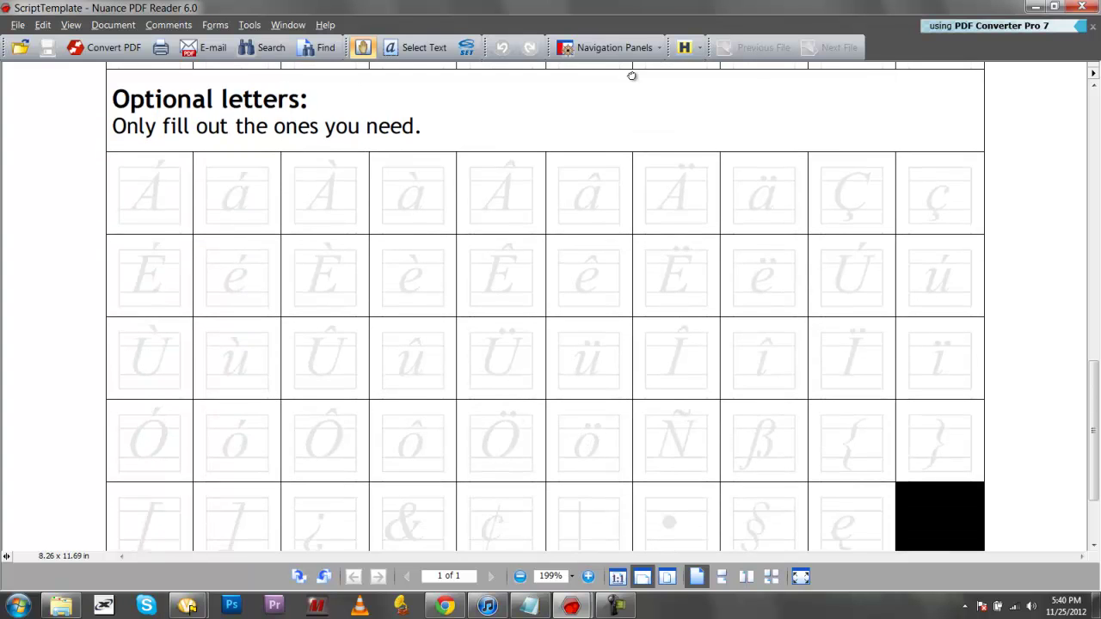
drag(329, 512, 370, 201)
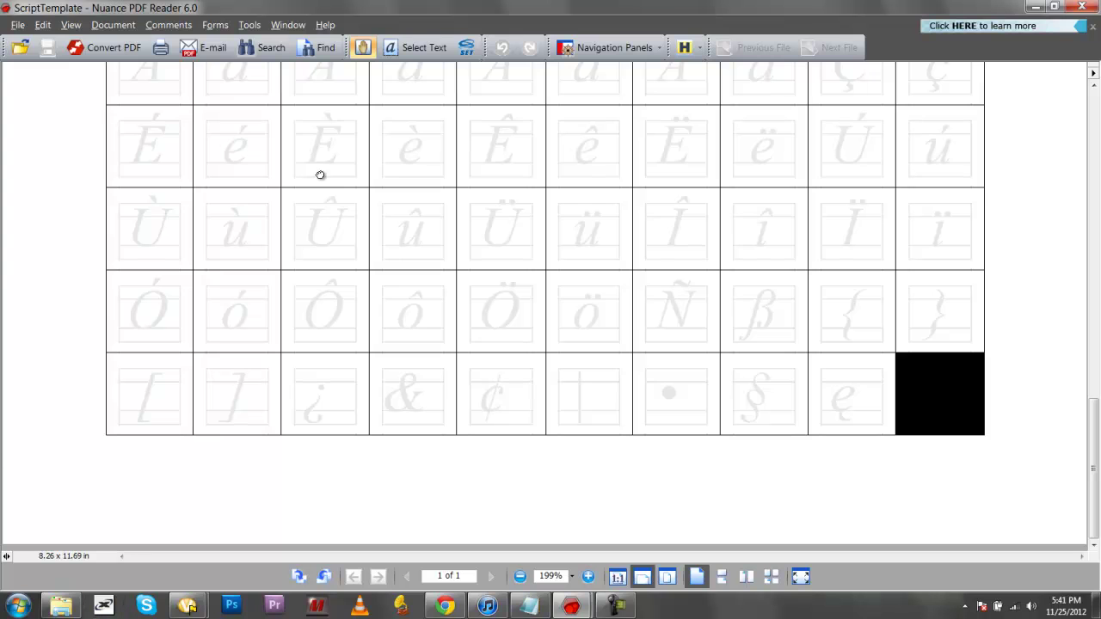
scroll(374, 271, up, 10)
scroll(478, 214, up, 3)
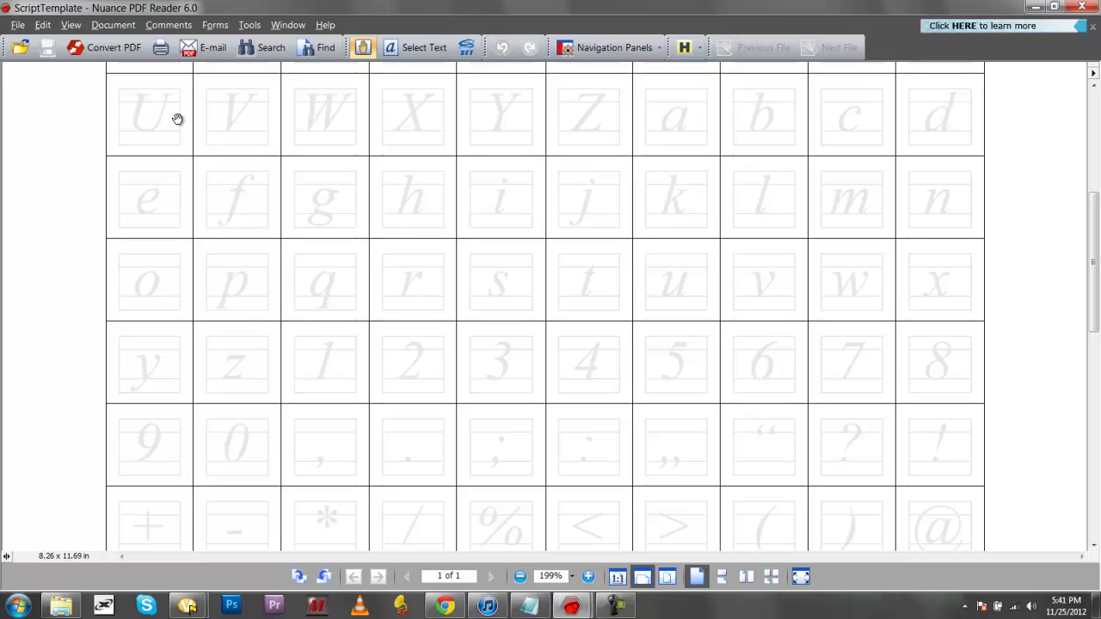
drag(270, 116, 267, 246)
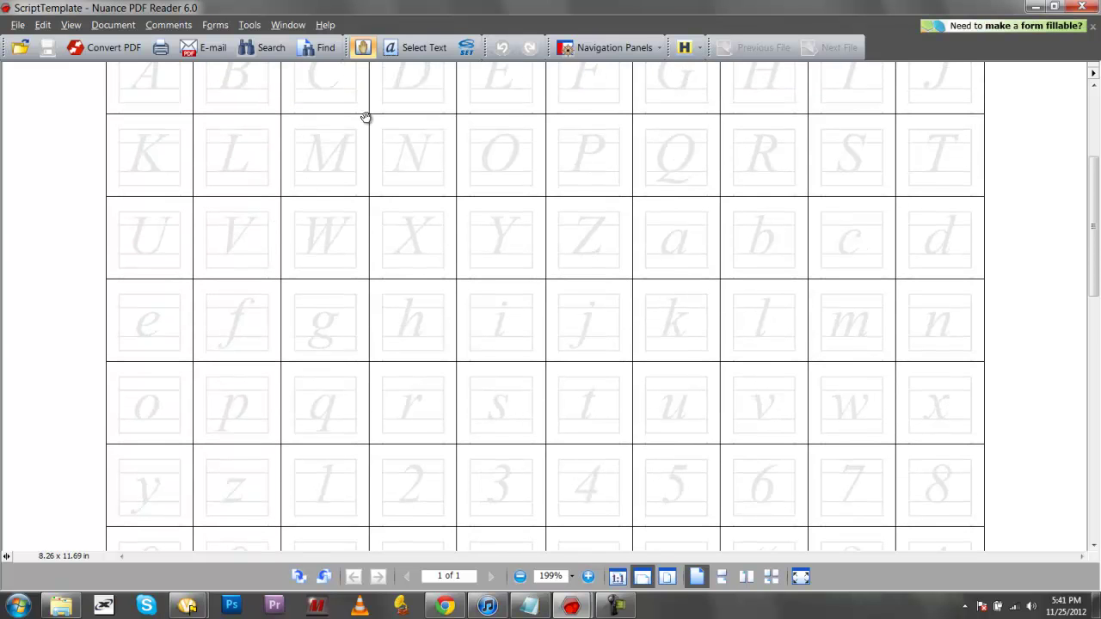
scroll(582, 305, up, 5)
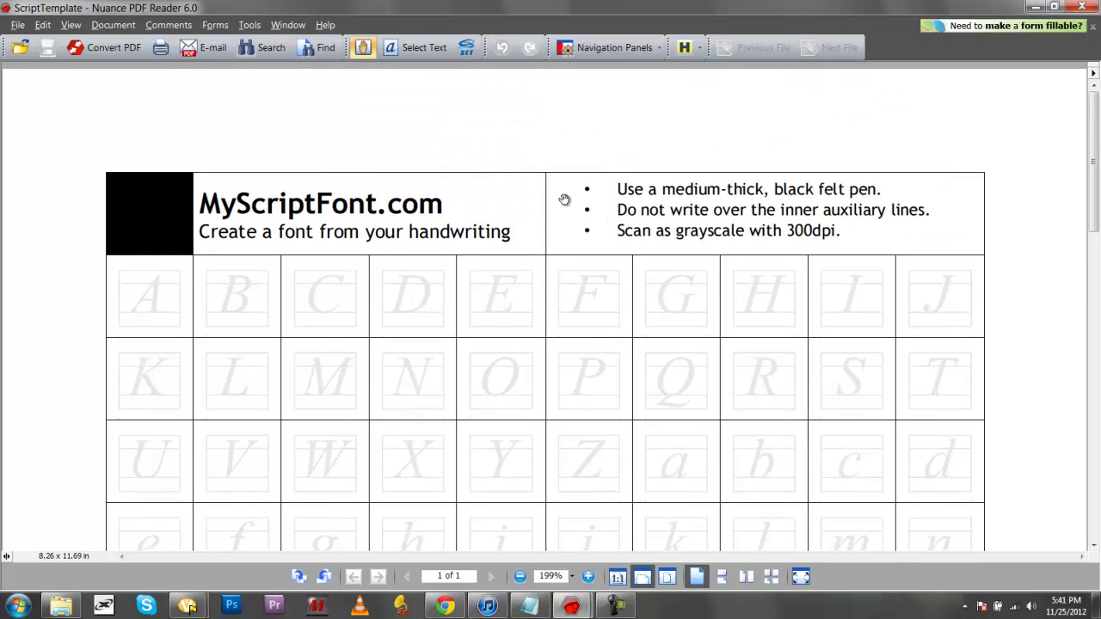
scroll(563, 199, down, 5)
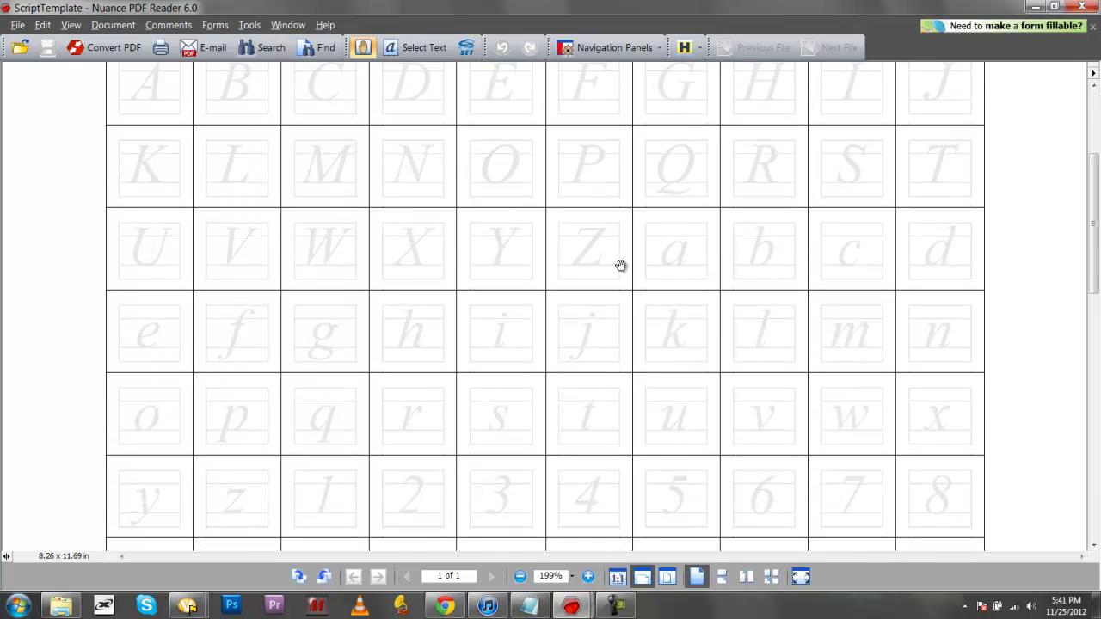
drag(620, 265, 623, 221)
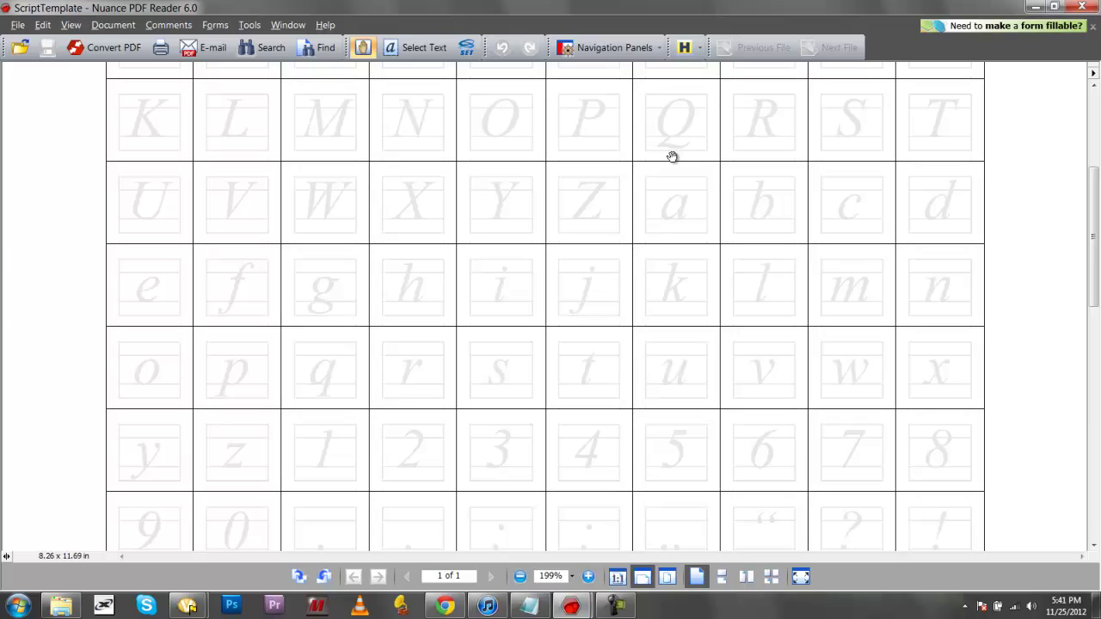
scroll(666, 115, down, 10)
scroll(669, 305, up, 8)
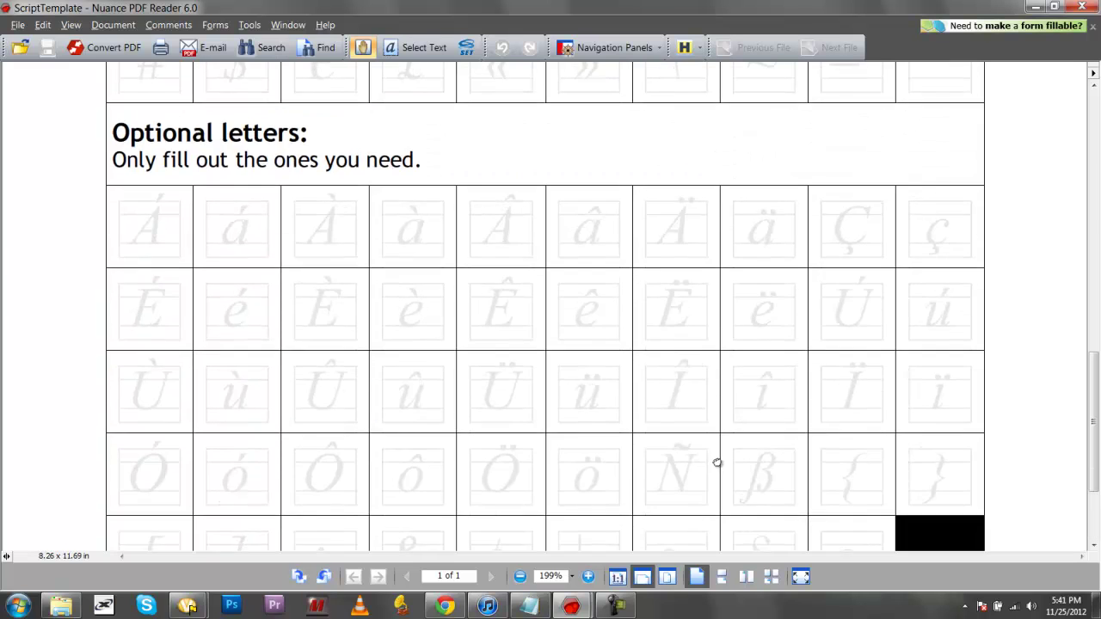
scroll(565, 410, up, 2)
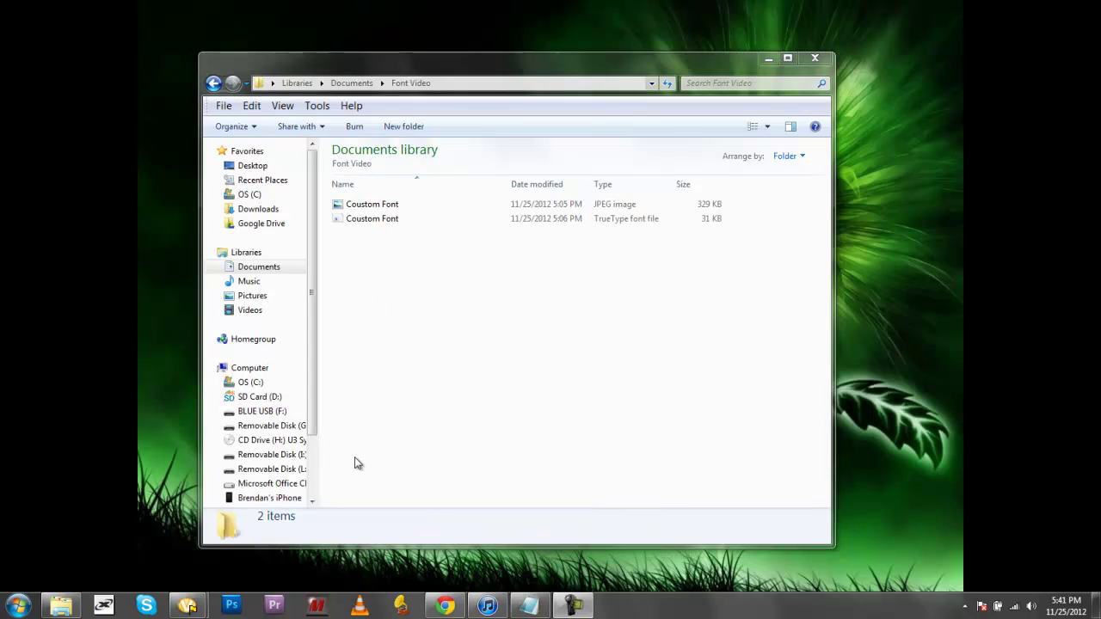
Step: Open the Coustom Font scan in Photo Viewer and inspect its accent and symbol rows
double_click(377, 207)
scroll(508, 204, up, 2)
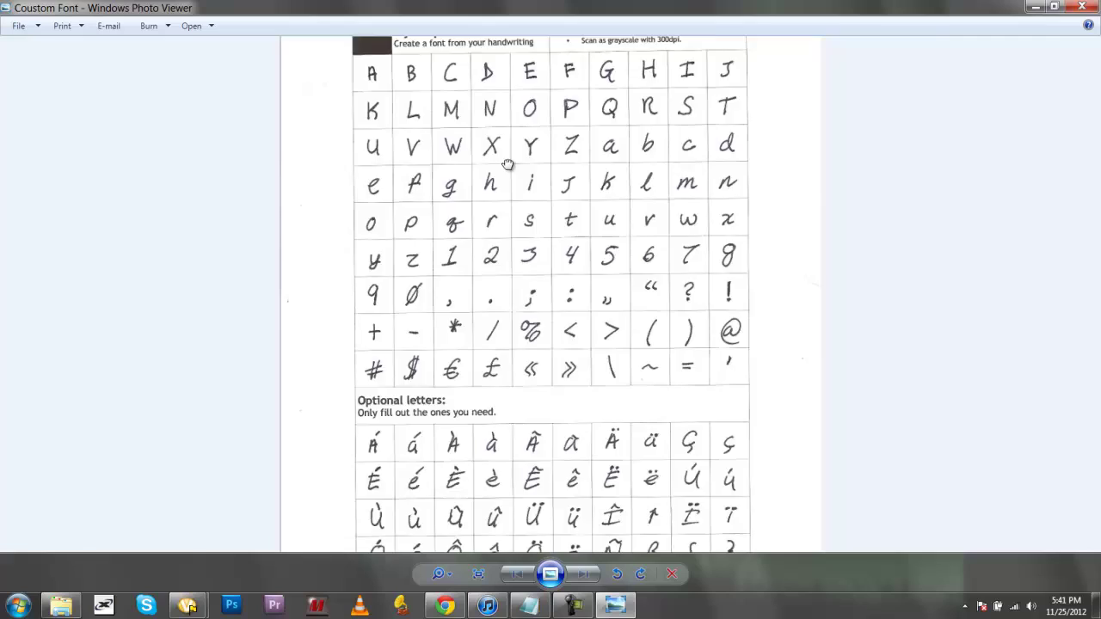
scroll(542, 261, up, 3)
scroll(543, 327, down, 1)
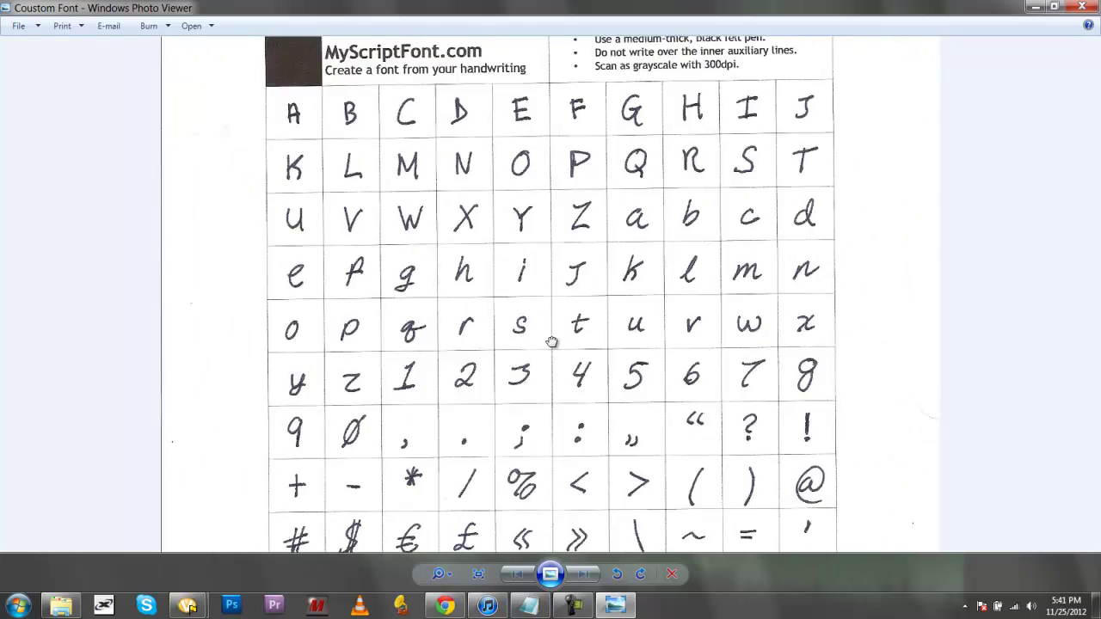
scroll(551, 341, up, 2)
drag(551, 315, 567, 52)
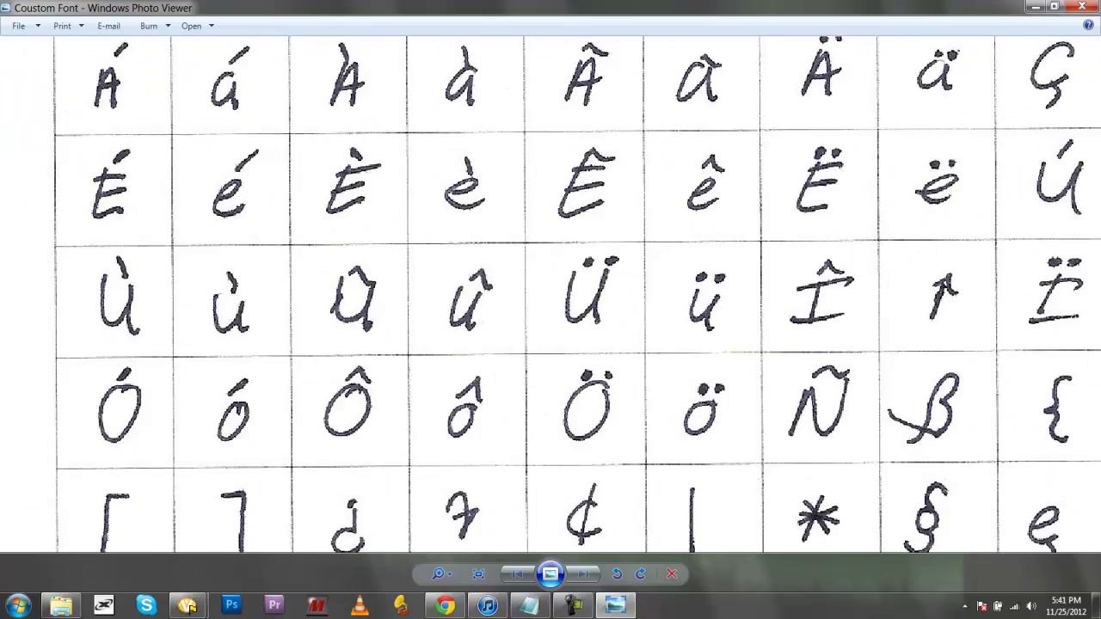
drag(658, 234, 425, 304)
scroll(425, 305, down, 3)
Step: Inspect the magnified W–d and g–n rows, then close Photo Viewer and the Font Video folder
drag(555, 84, 528, 322)
scroll(524, 233, up, 4)
drag(524, 233, 550, 400)
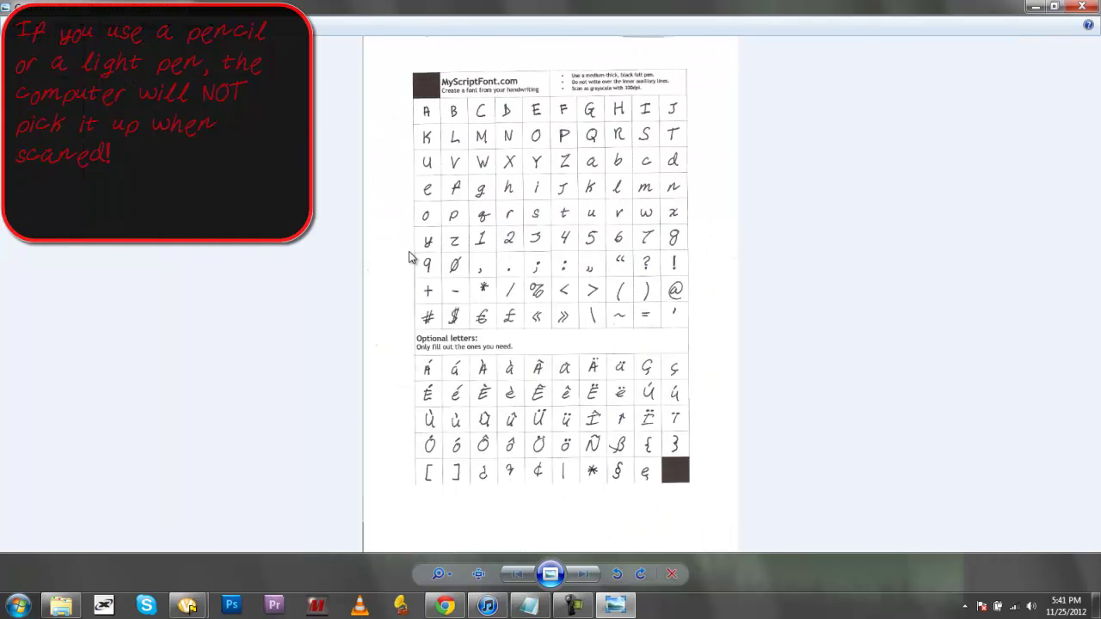
scroll(450, 209, up, 5)
drag(450, 160, 452, 198)
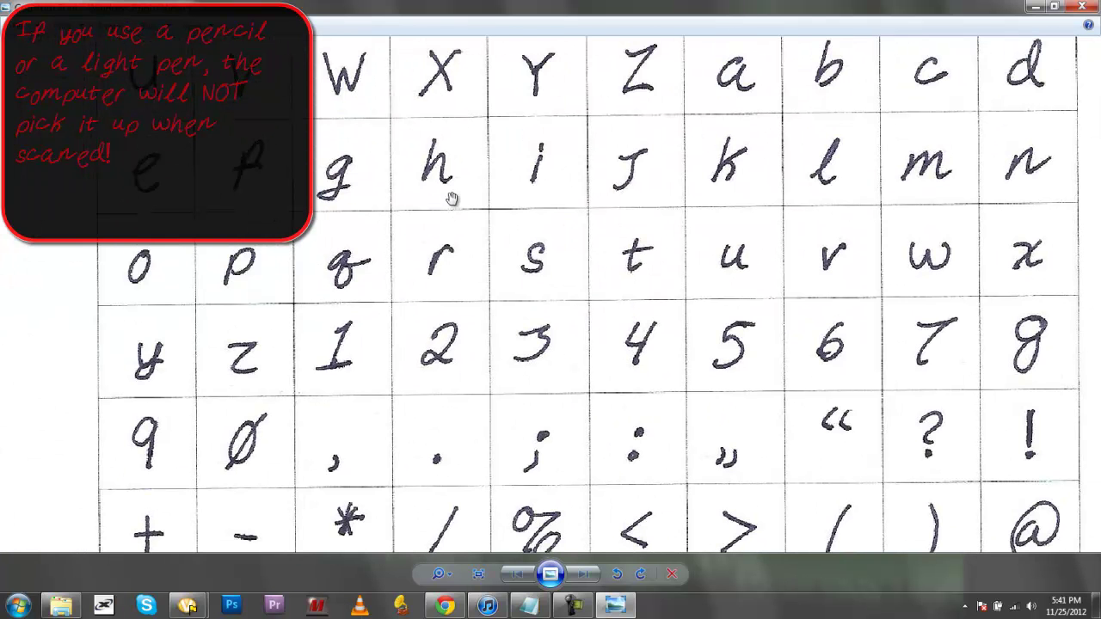
key(alt+F4)
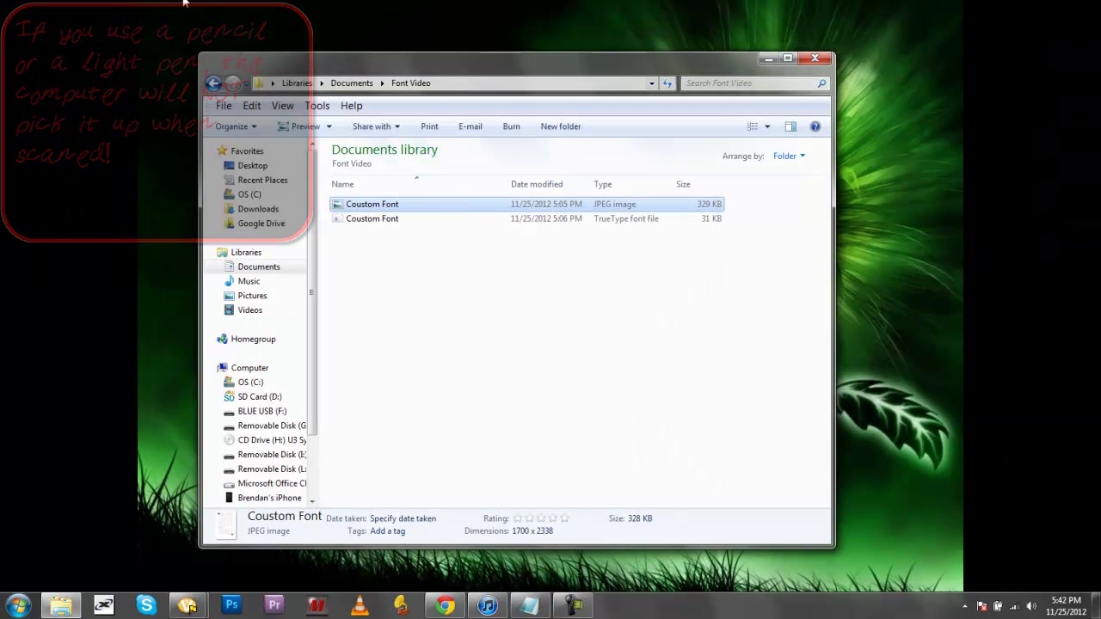
click(768, 57)
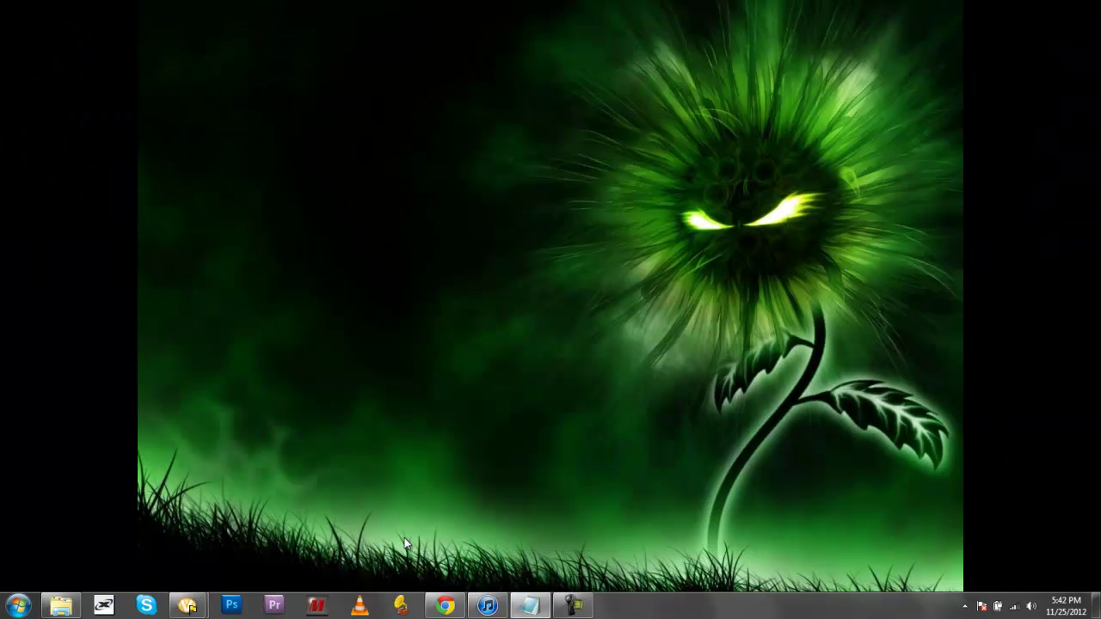
Step: Return to the MyScriptFont form and dismiss the file picker without choosing a scan
click(451, 613)
scroll(372, 303, down, 1)
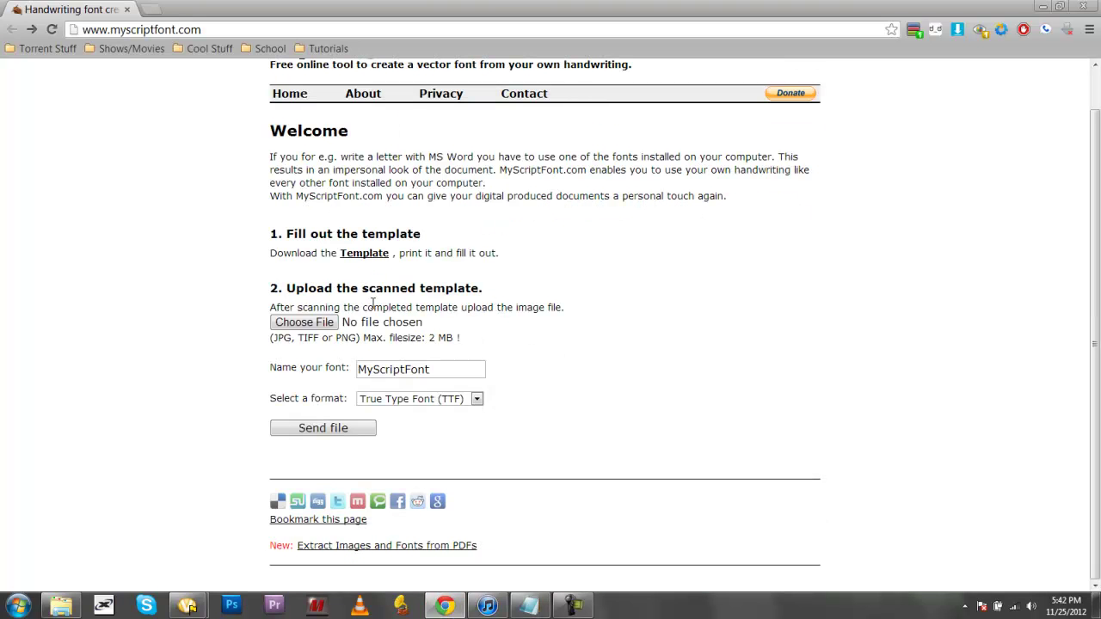
click(424, 371)
click(472, 358)
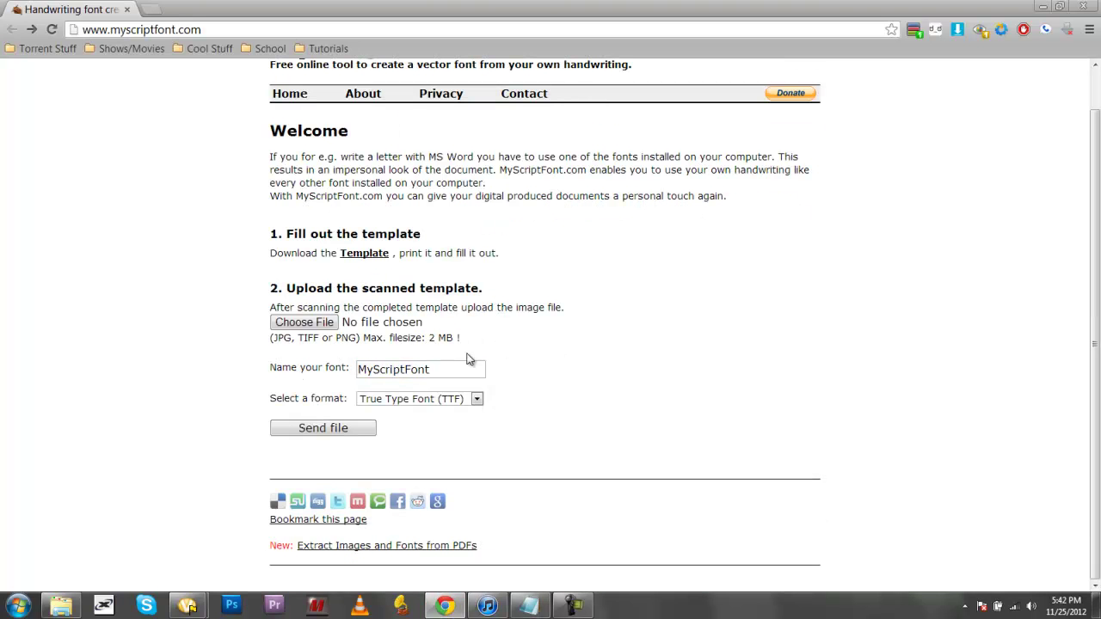
click(336, 326)
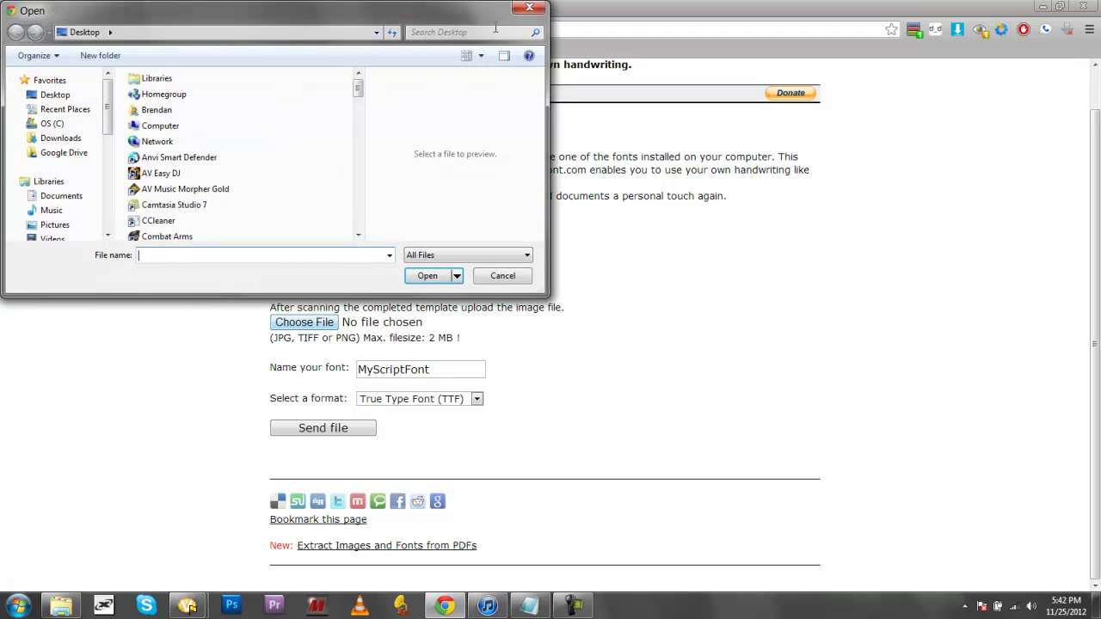
click(529, 8)
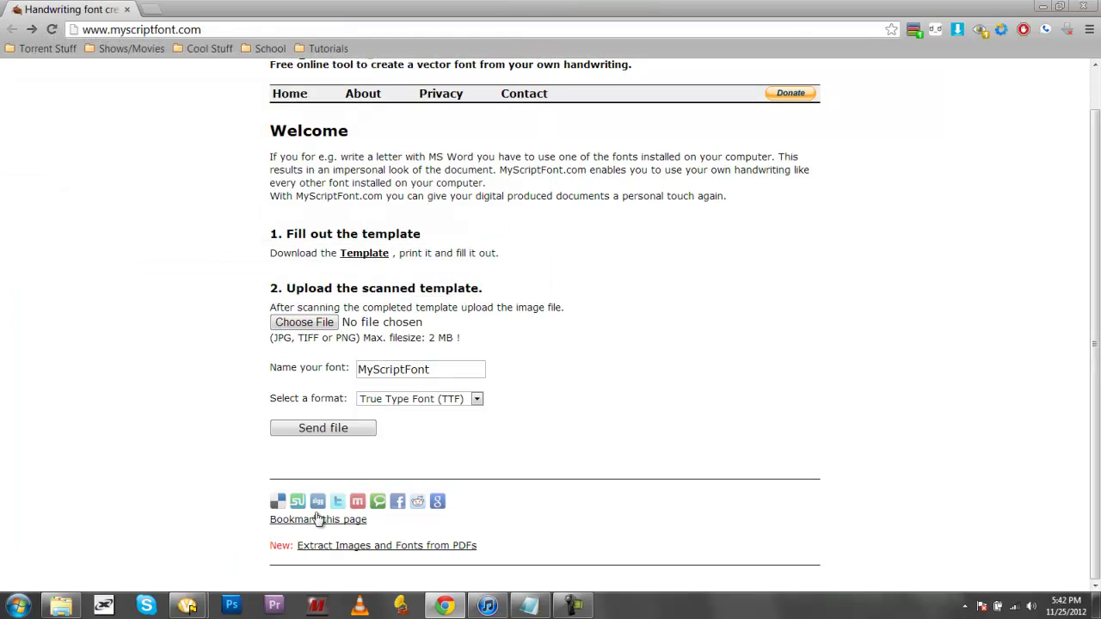
Step: Keep the default font name and True Type Font (TTF) format, and submit the form
double_click(442, 371)
click(560, 395)
click(402, 399)
click(402, 402)
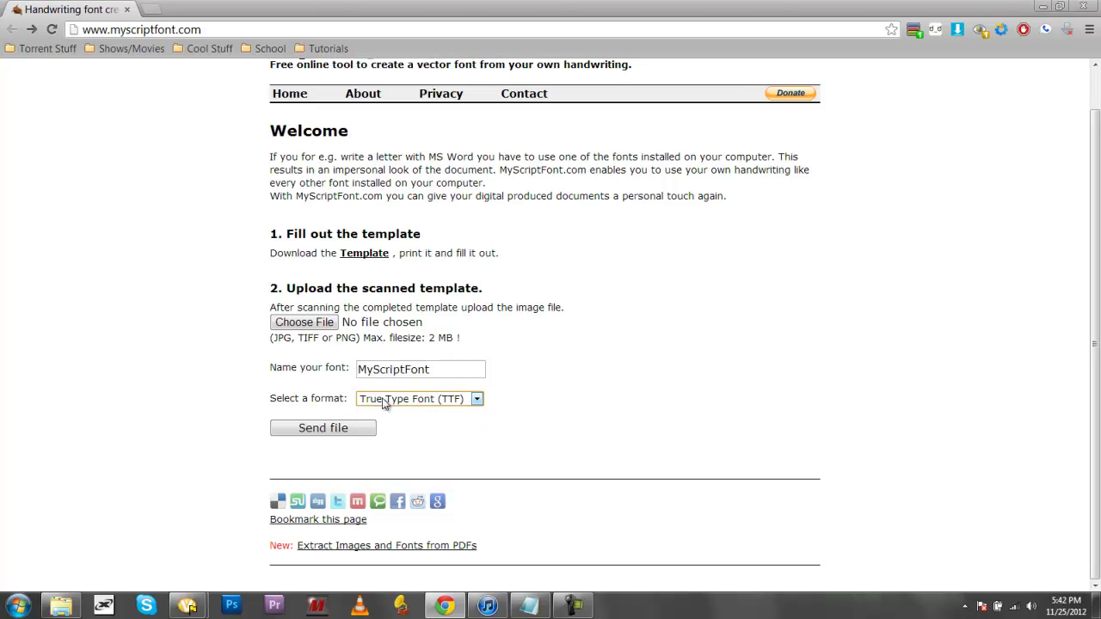
click(433, 399)
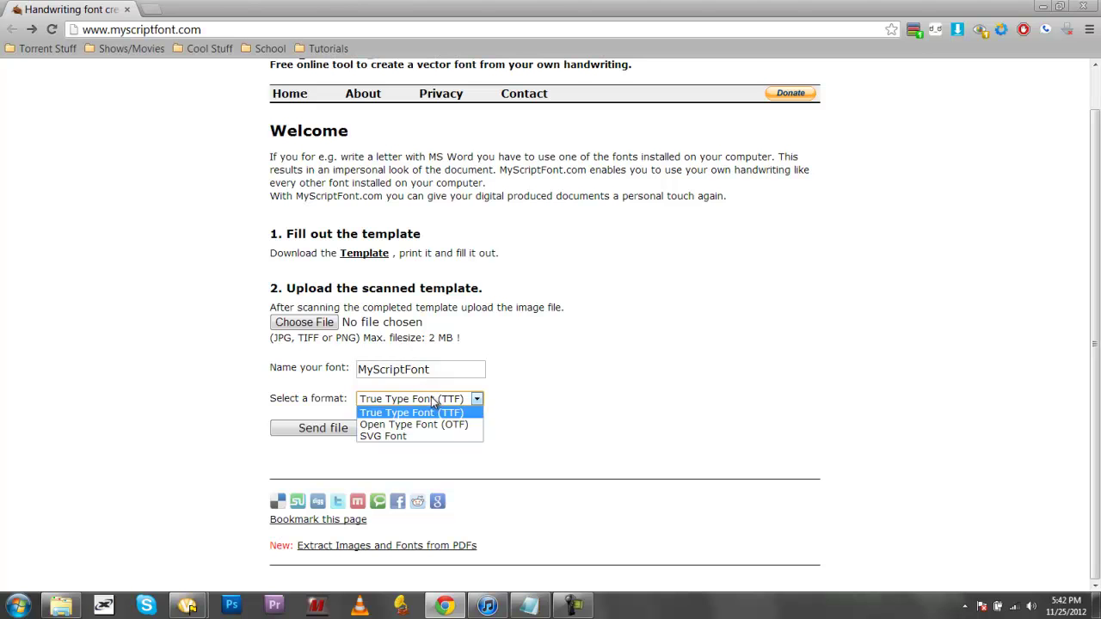
click(433, 401)
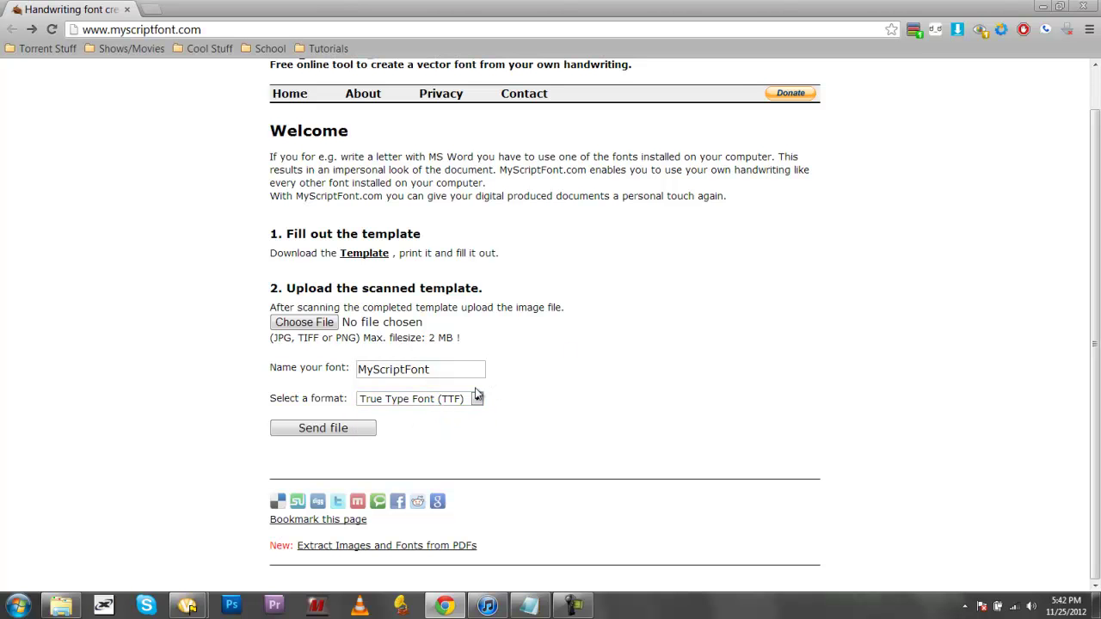
click(326, 428)
Step: Upload Coustom Font.jpg from Downloads and generate the video font
click(306, 347)
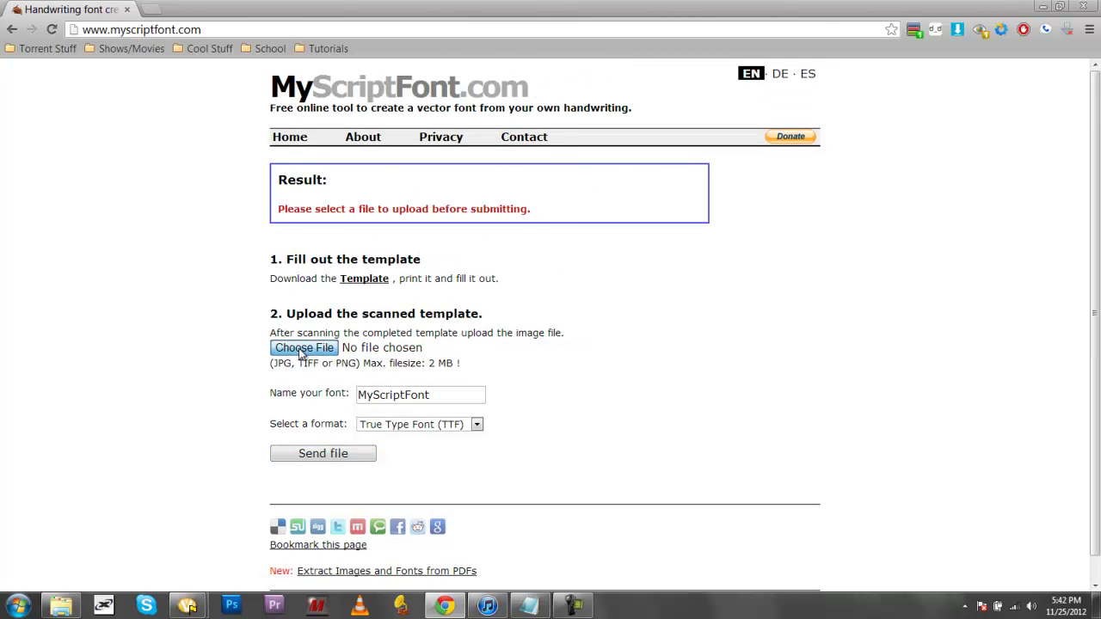
click(60, 138)
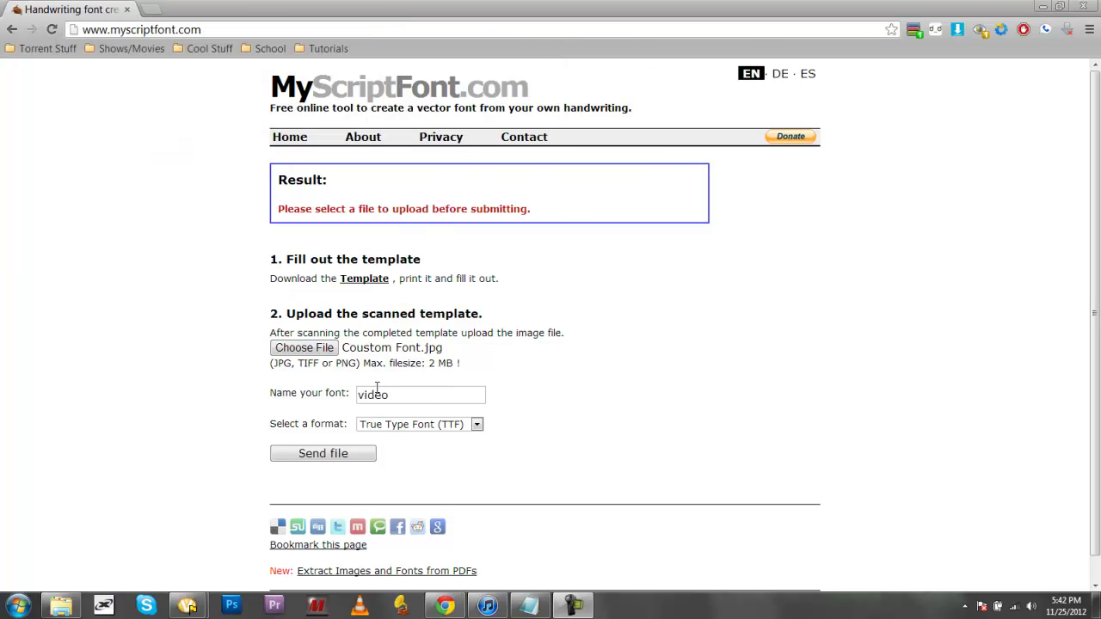
click(349, 455)
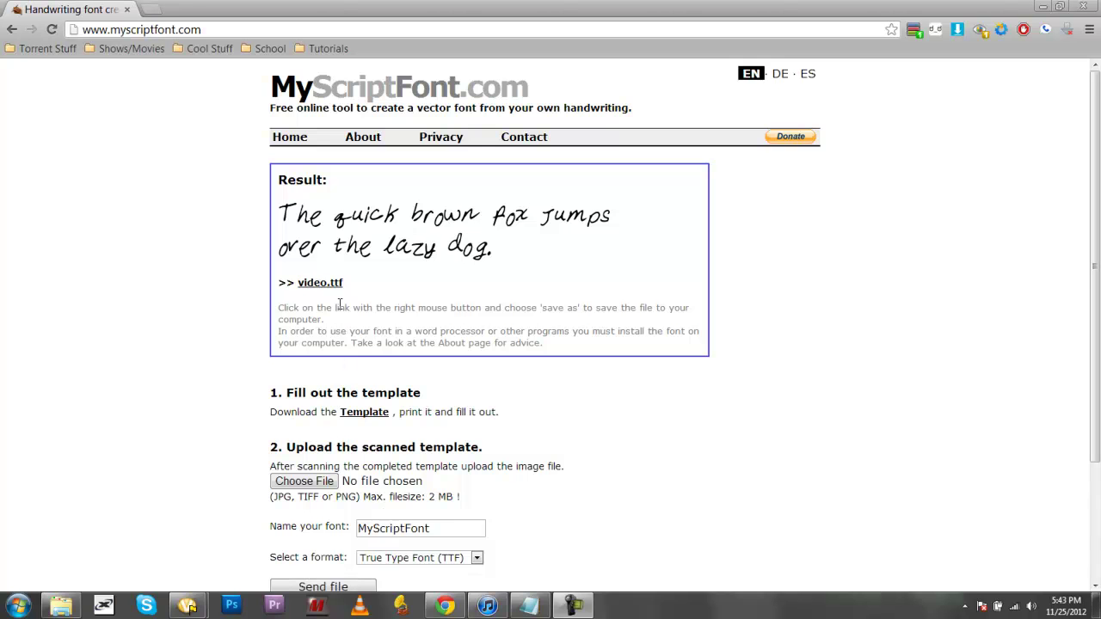
Step: Download and preview video.ttf, then minimize the browser to the desktop
click(317, 284)
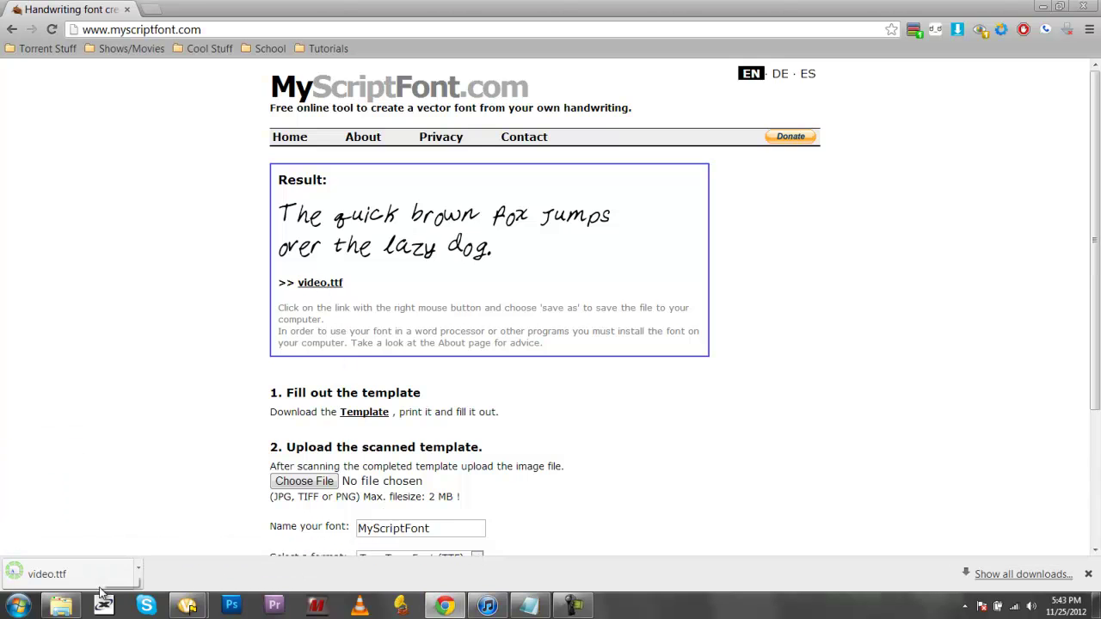
click(75, 573)
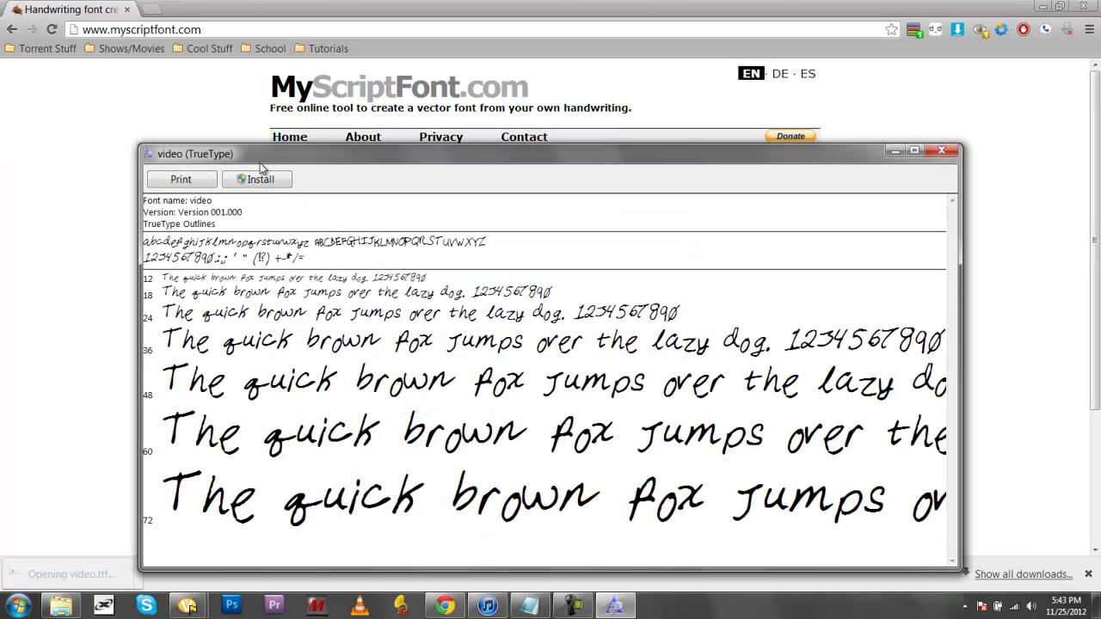
click(941, 152)
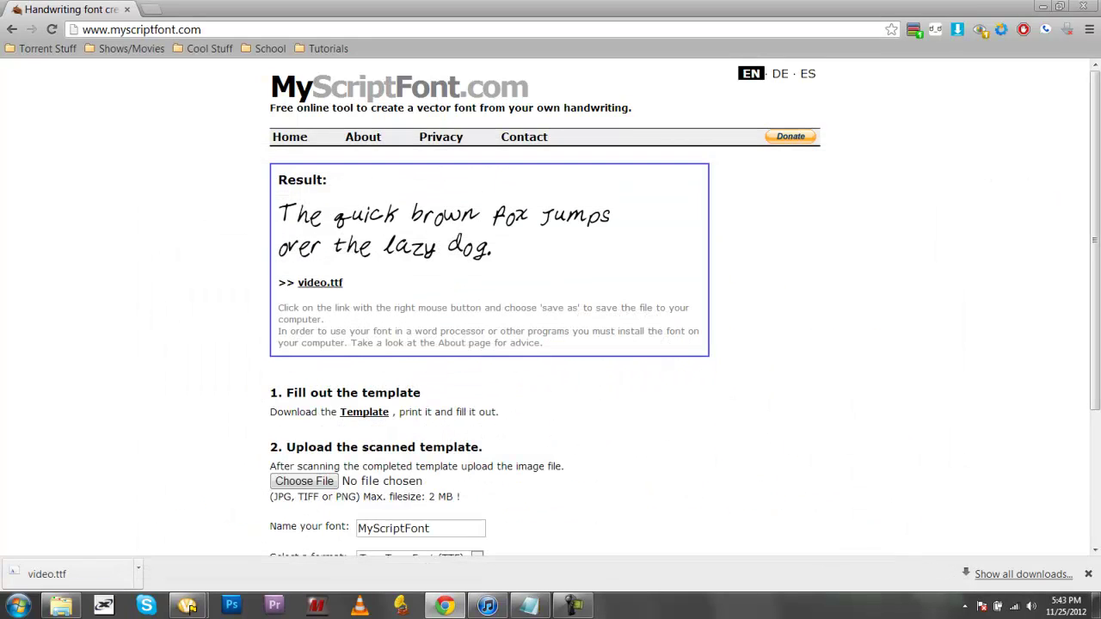
key(super+d)
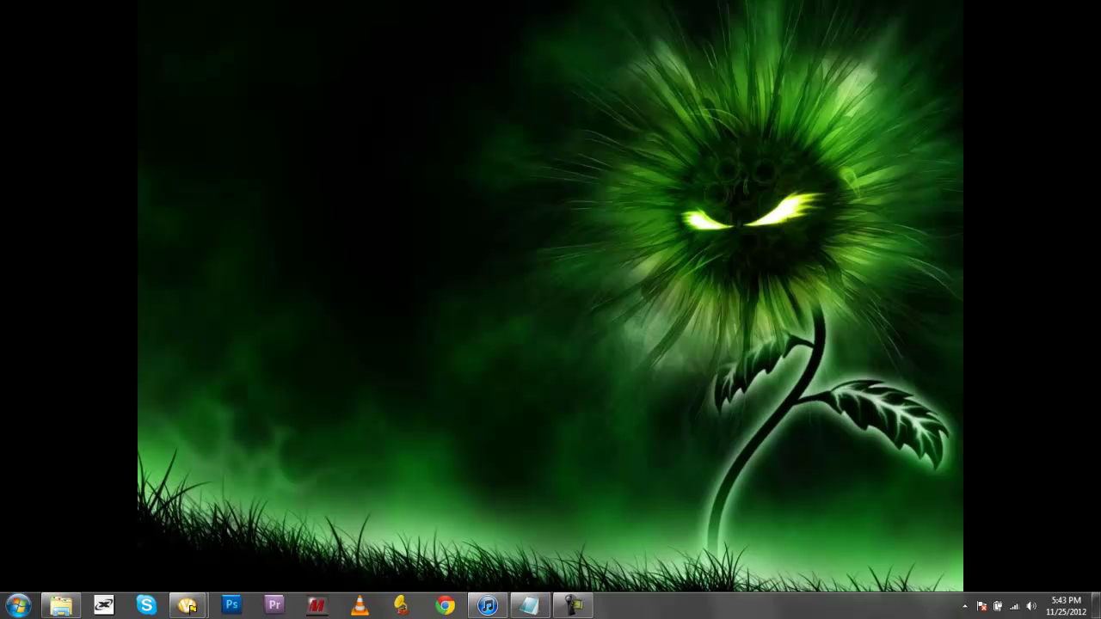
Step: Launch Notepad from the Start menu and type "here it is." in the new note
click(17, 606)
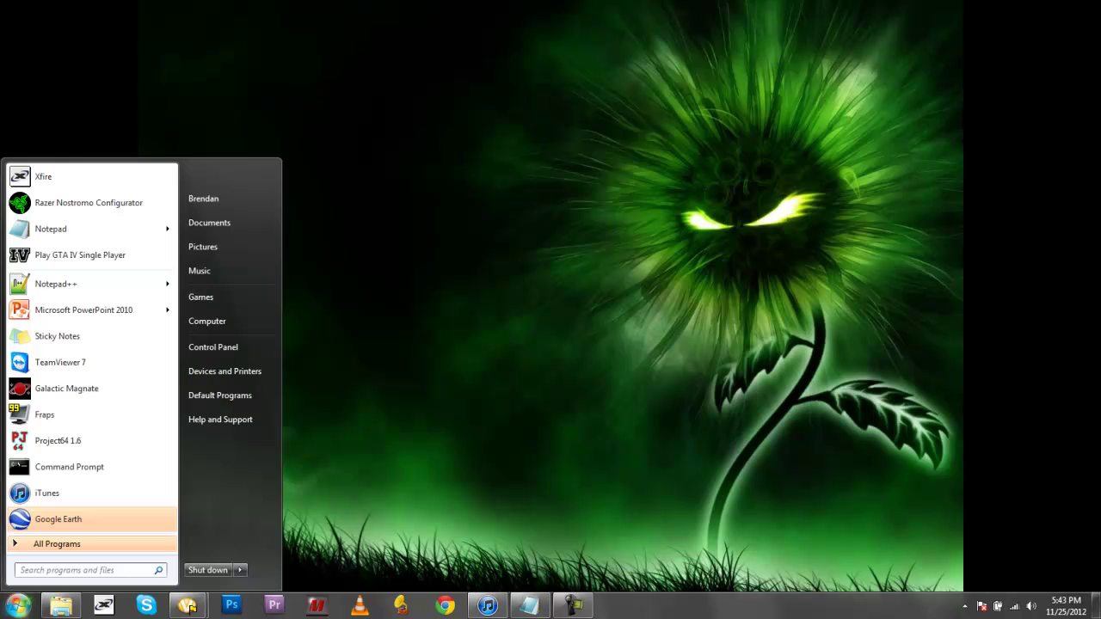
click(49, 230)
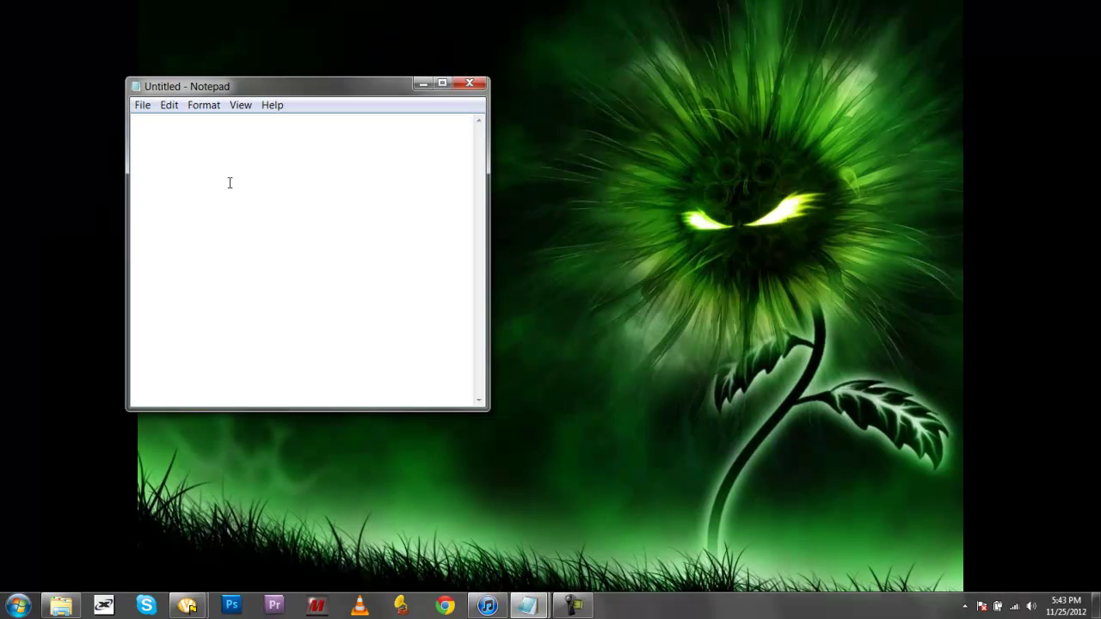
text(here it is.)
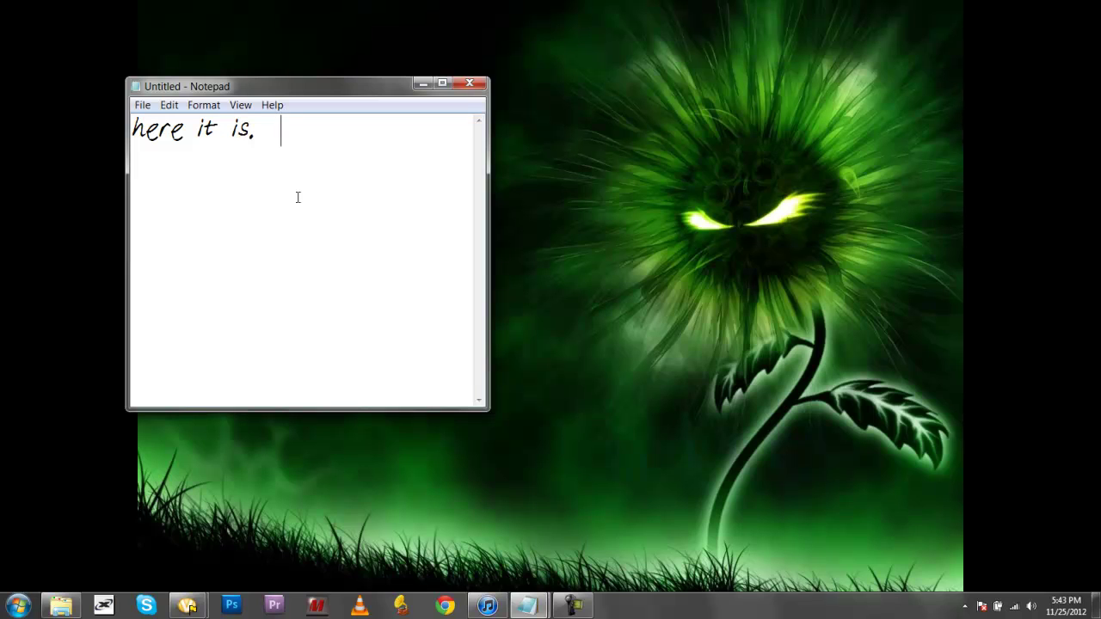
click(240, 105)
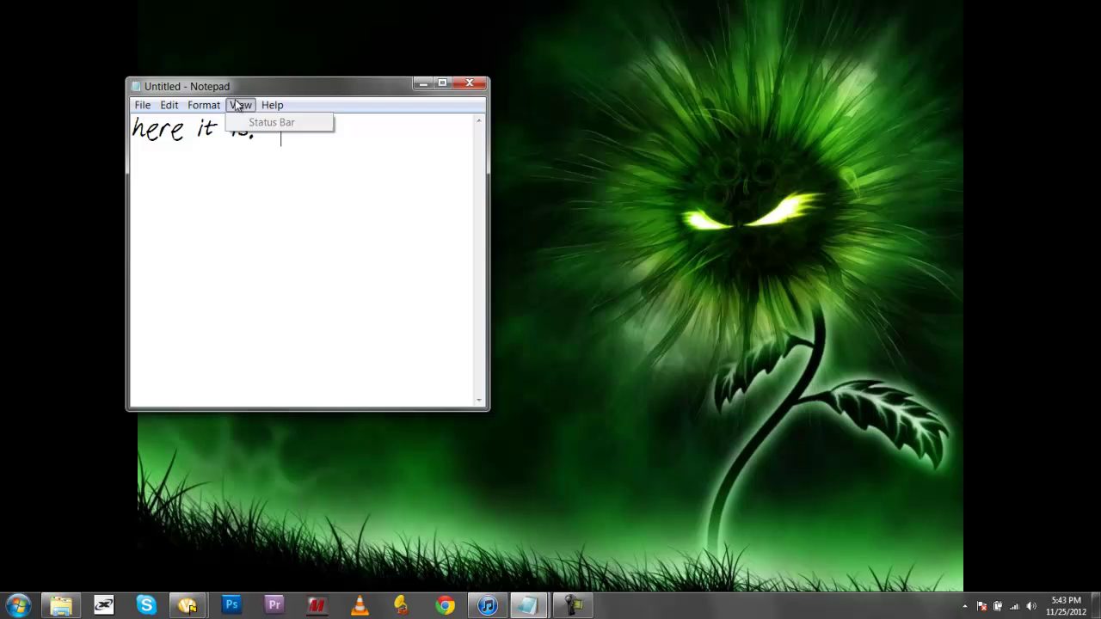
mouse_move(215, 106)
click(219, 137)
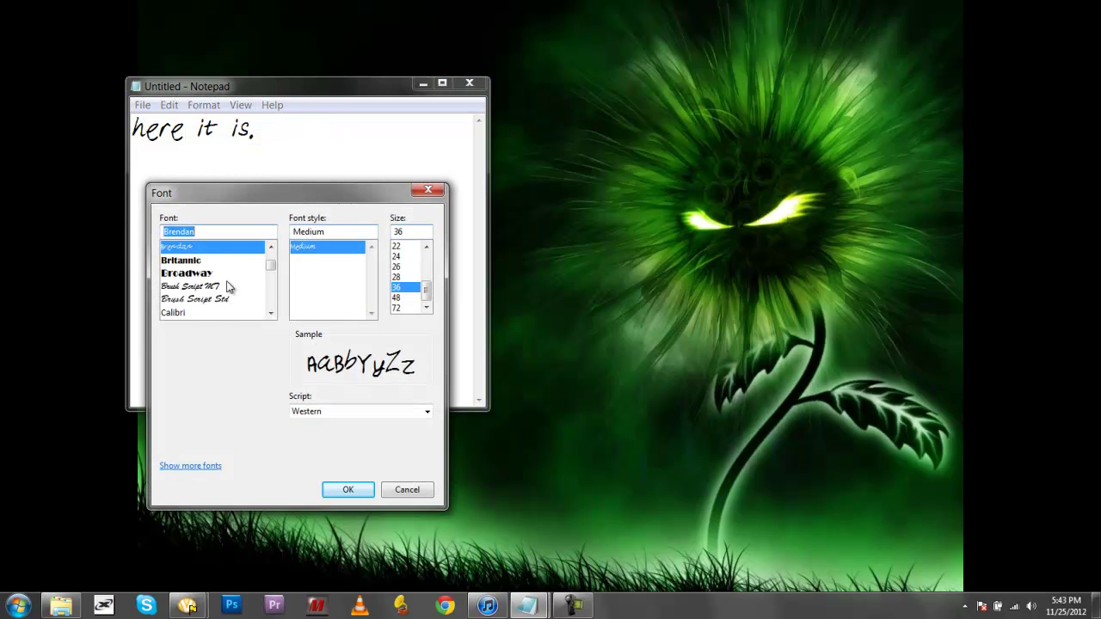
scroll(228, 284, down, 2)
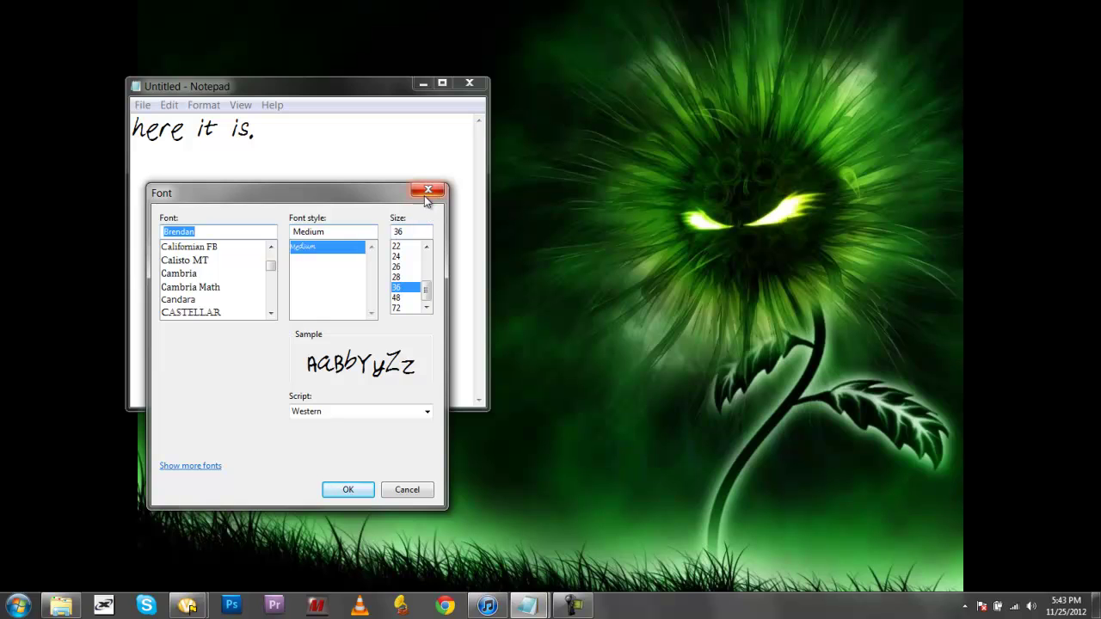
click(428, 189)
Step: Replace the note's sentence with the symbols !@#$%^&*()[]{}?/.,:;'"\|/<>`~
key(ctrl+a)
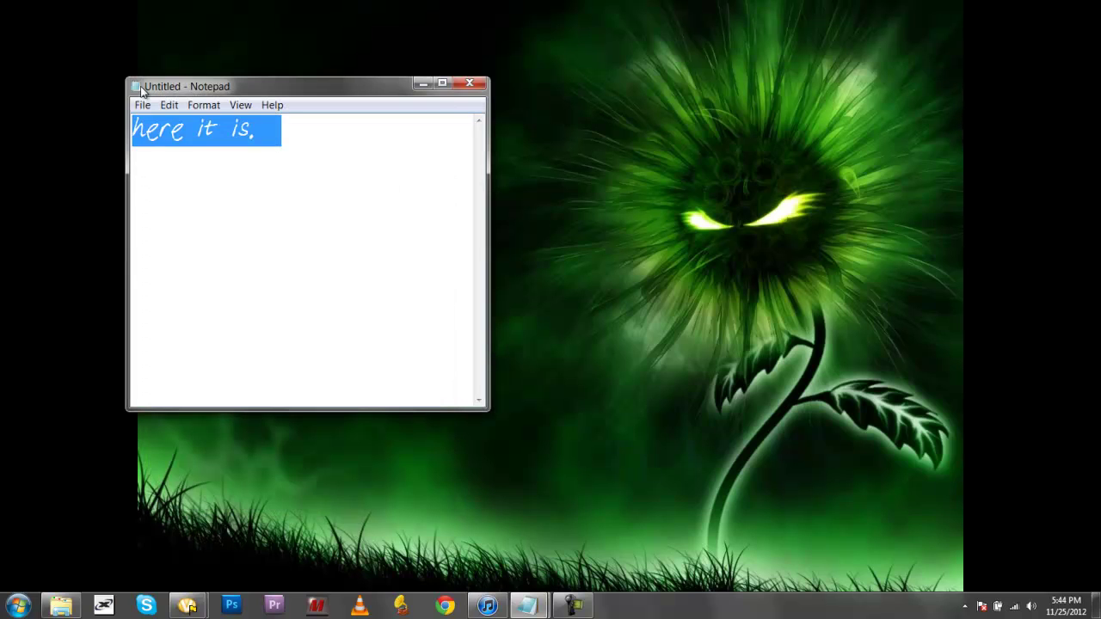
key(Delete)
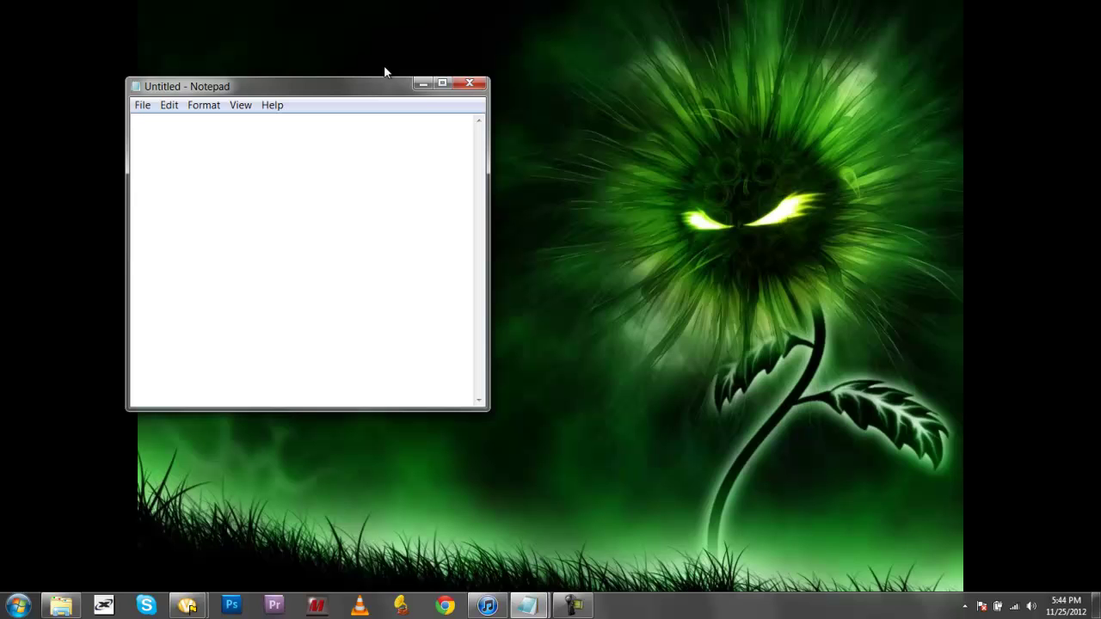
text(!@#$%^)
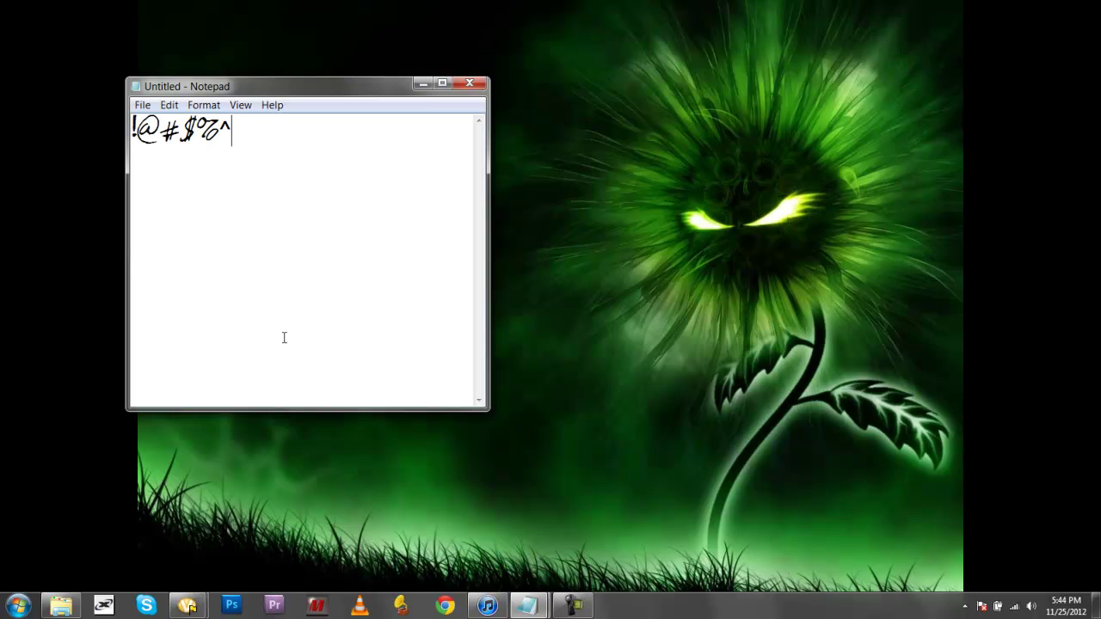
text(&*()[)
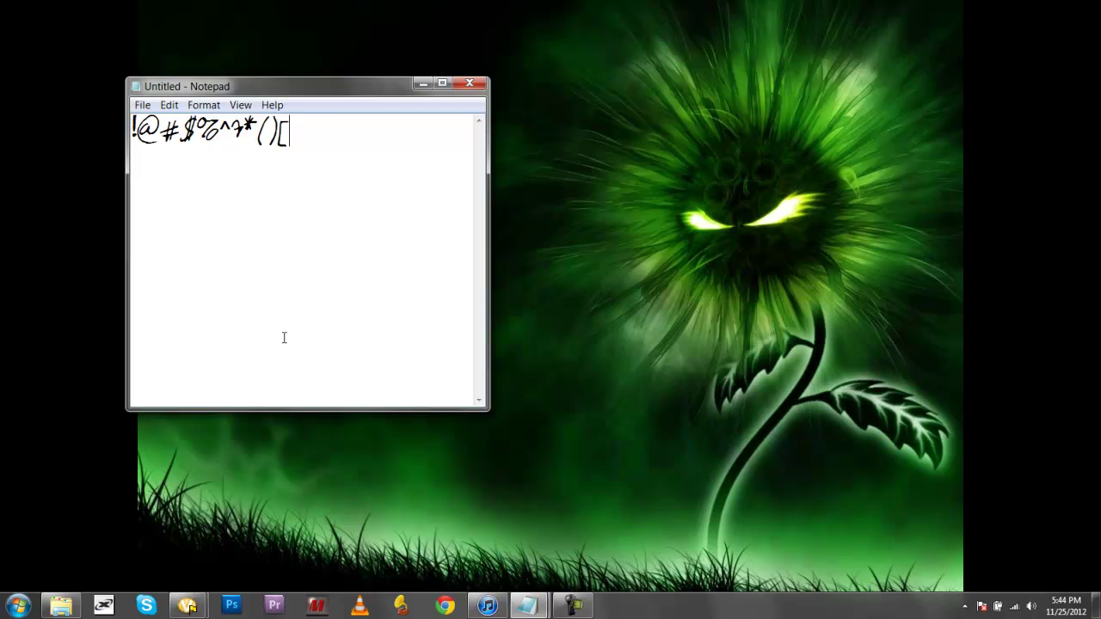
text(]{}?/.,:)
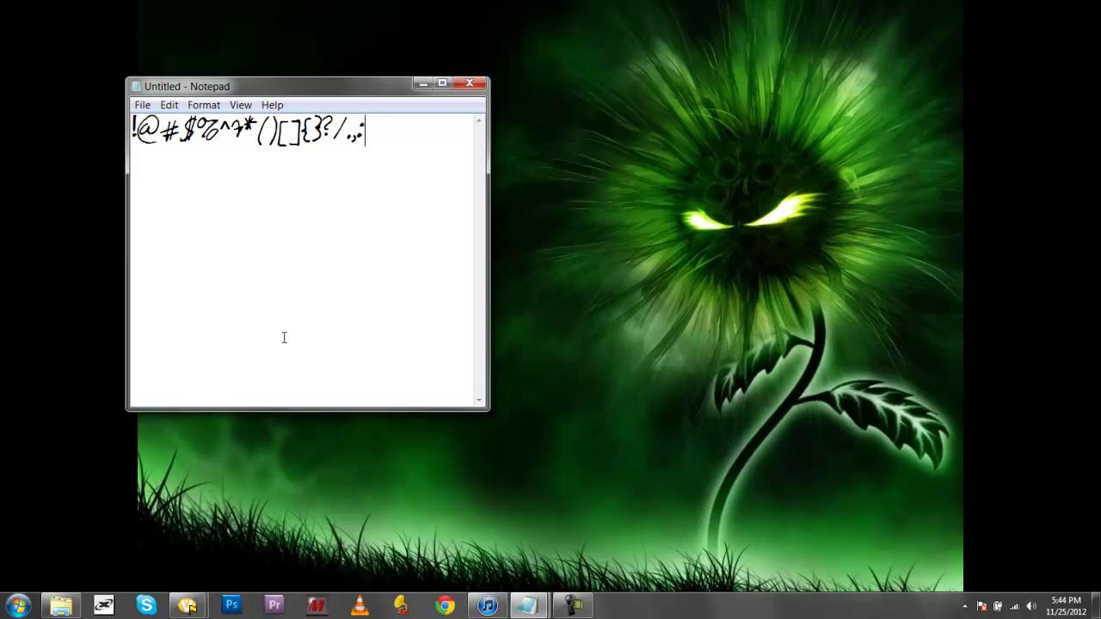
text(;'"\|/<>)
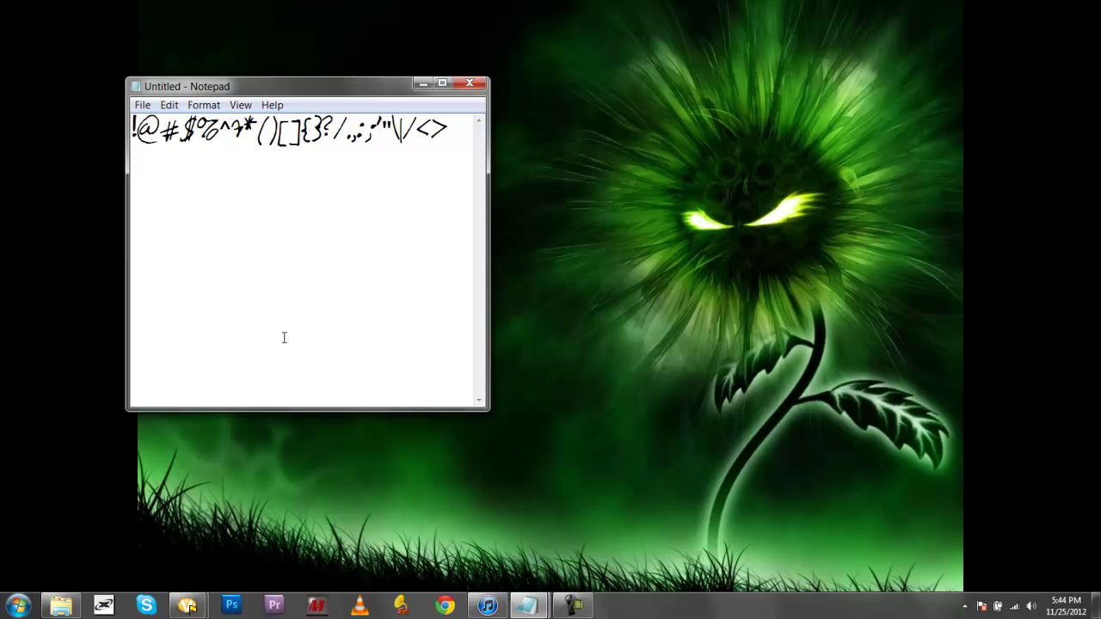
text(`~)
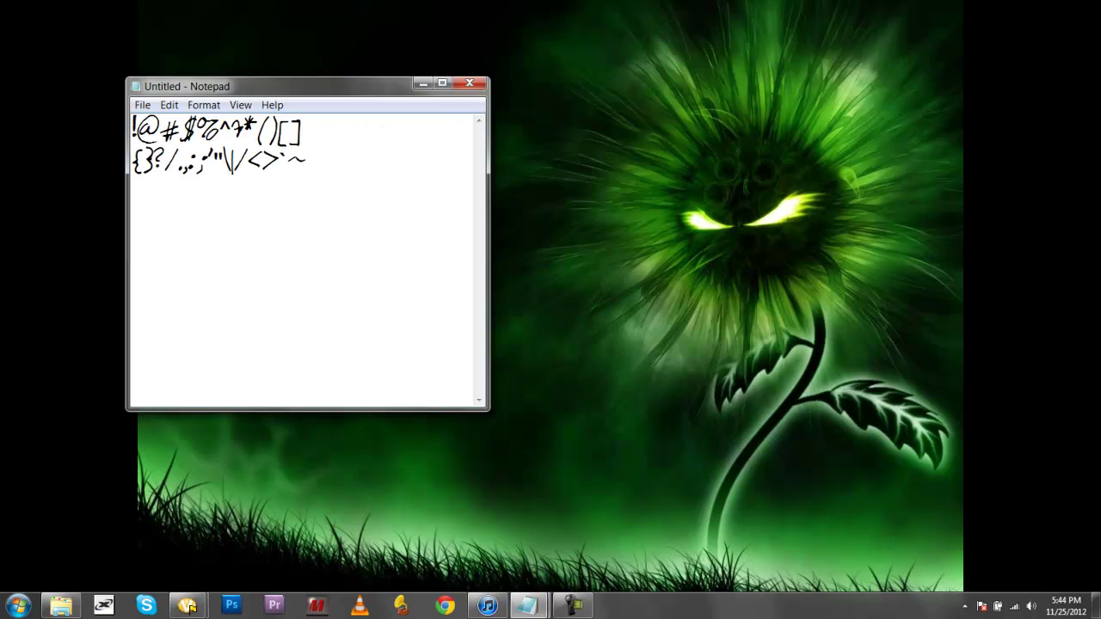
key(alt+Tab)
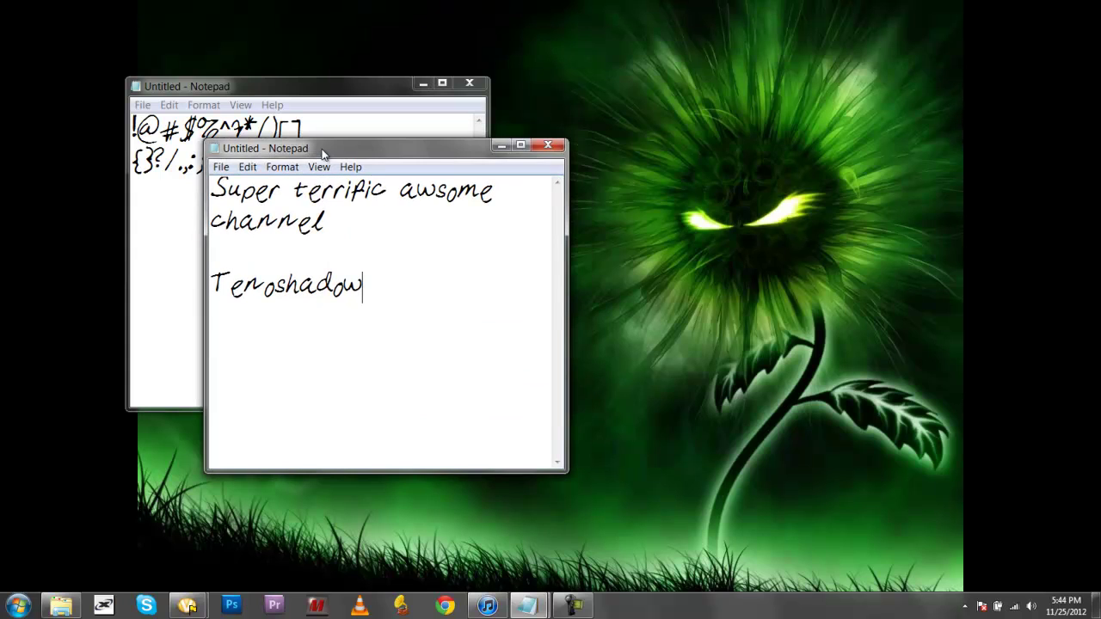
drag(395, 291, 230, 289)
click(396, 249)
click(502, 144)
Step: Delete all the symbols and close the empty Notepad window
key(ctrl+a)
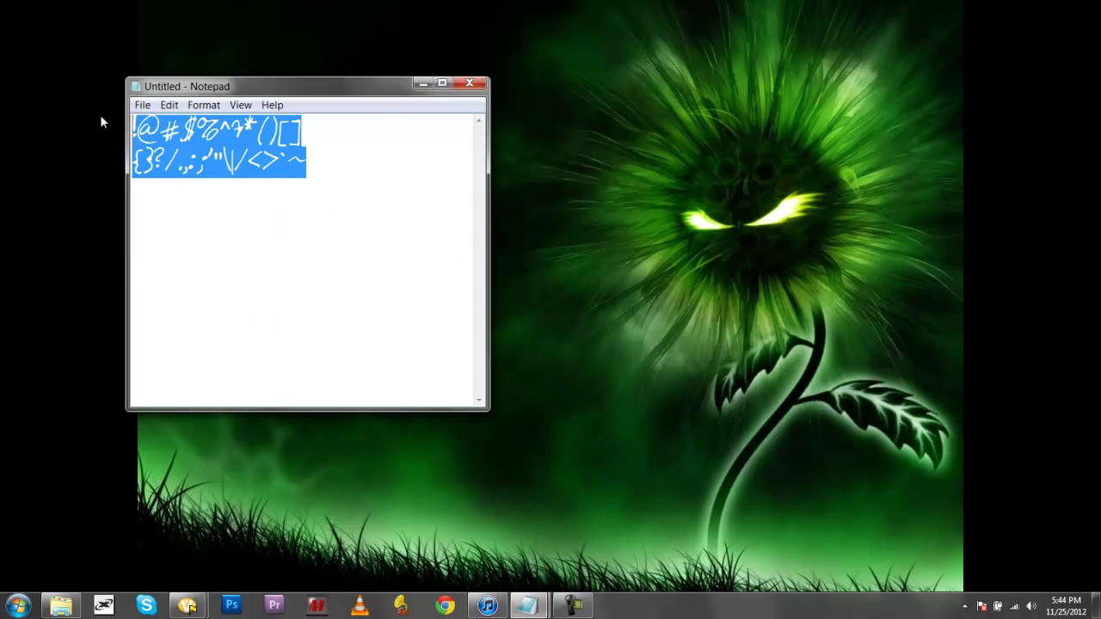
key(Delete)
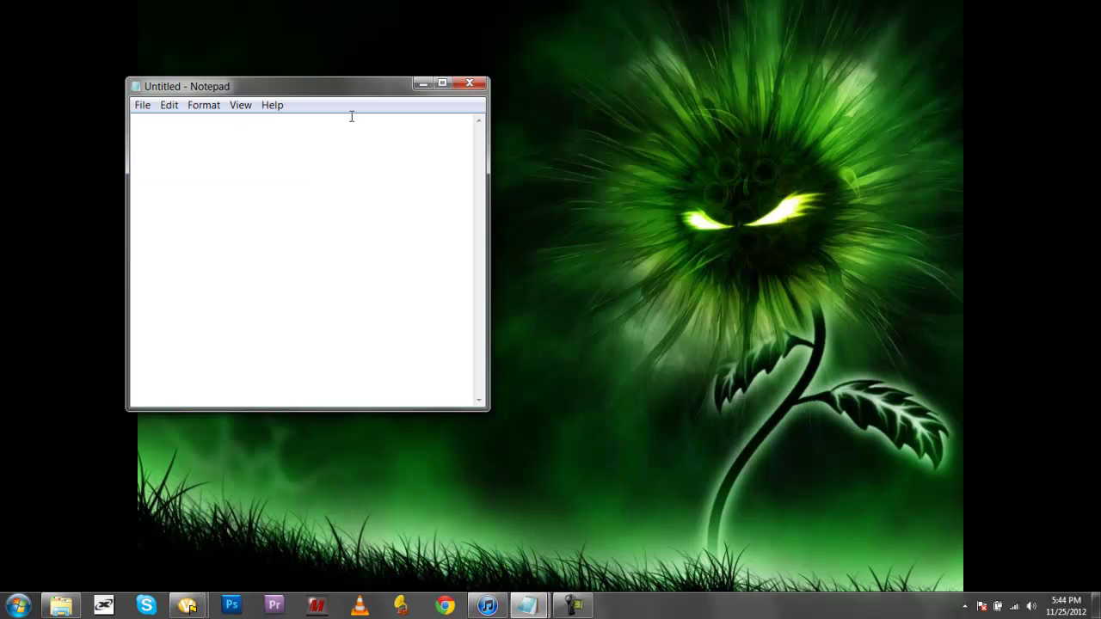
click(472, 84)
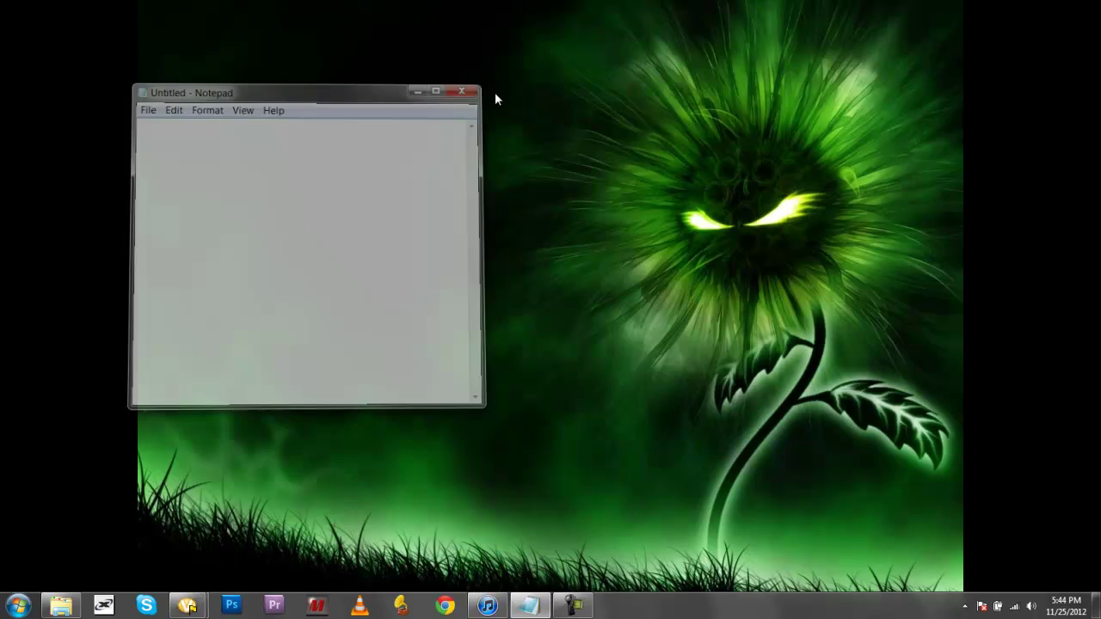